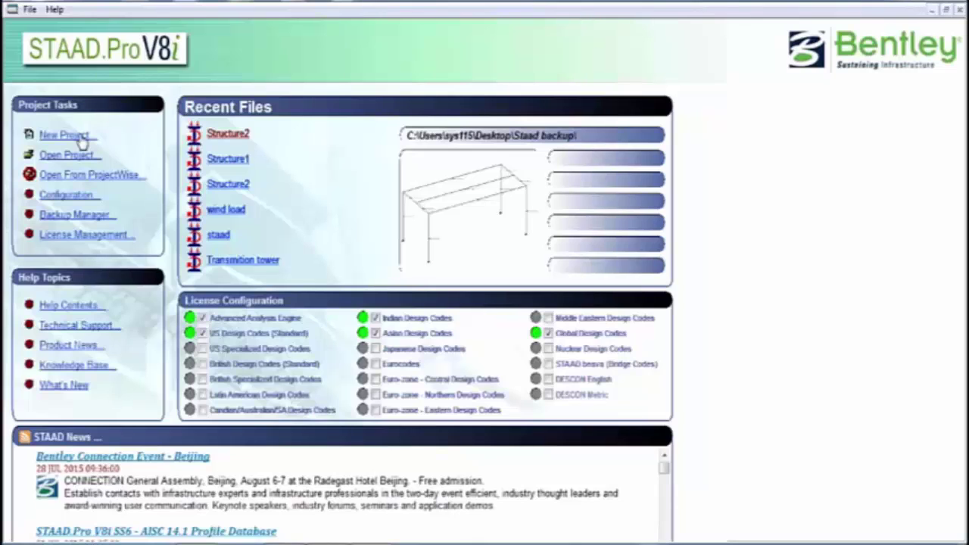
# Create a Space project named Structure1, overwriting the existing file, and begin it with the Structure Wizard
pyautogui.click(75, 136)
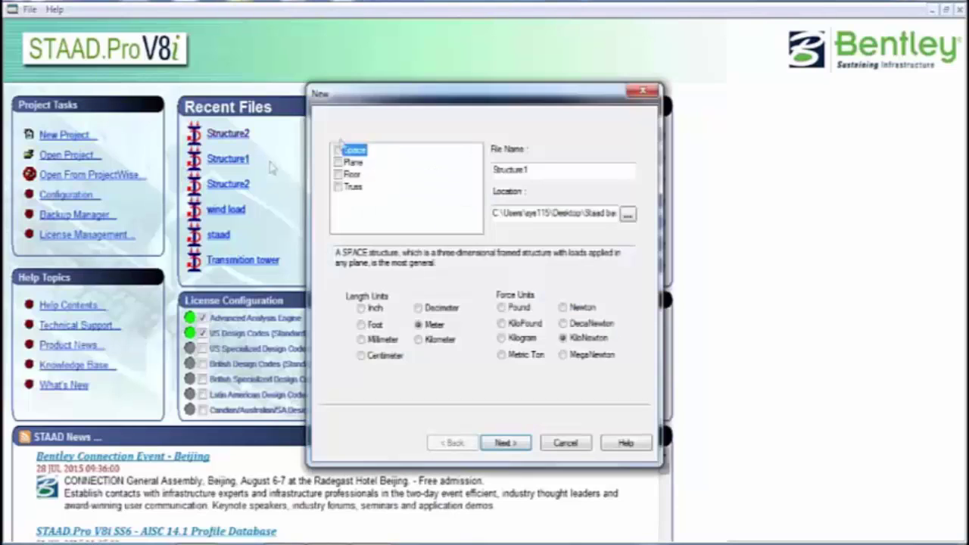
pyautogui.moveTo(545, 169); pyautogui.dragTo(464, 178)
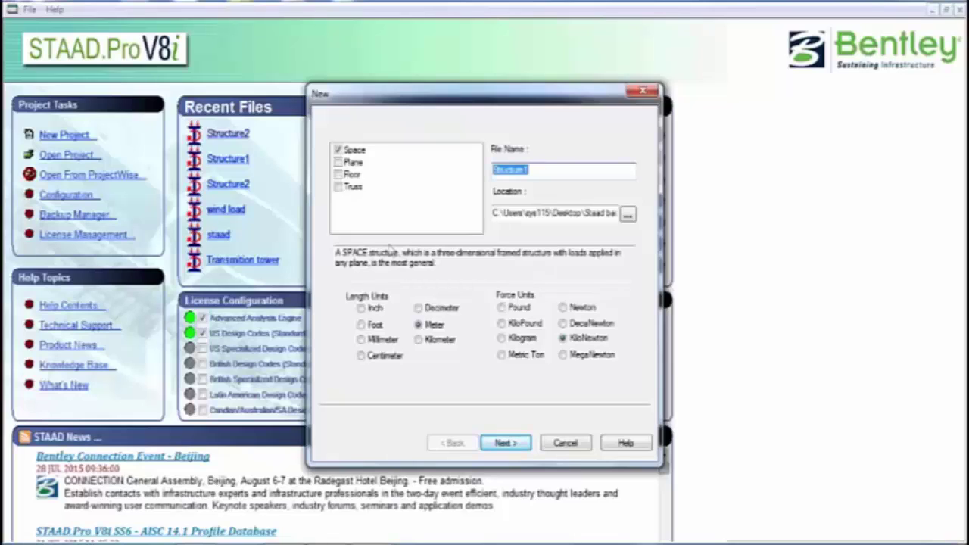
pyautogui.click(520, 445)
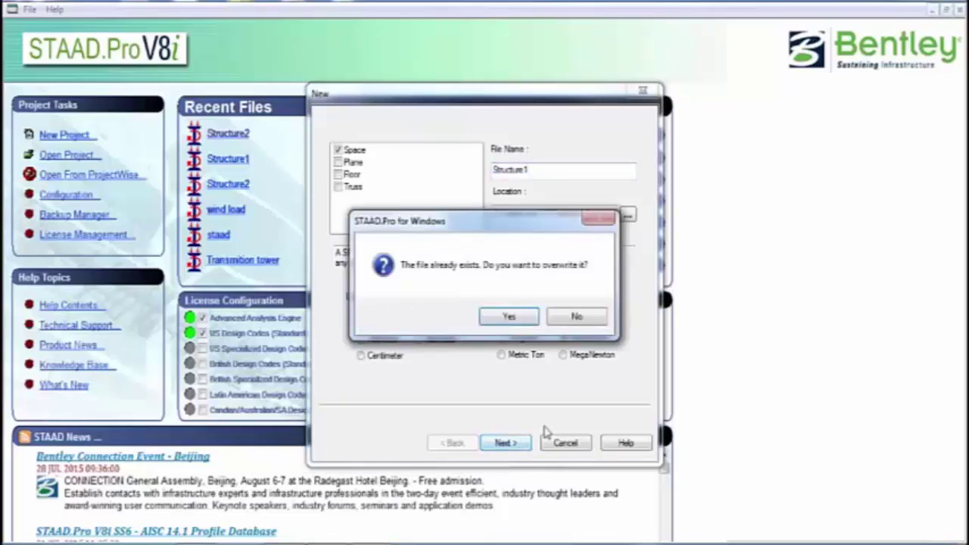
pyautogui.click(509, 317)
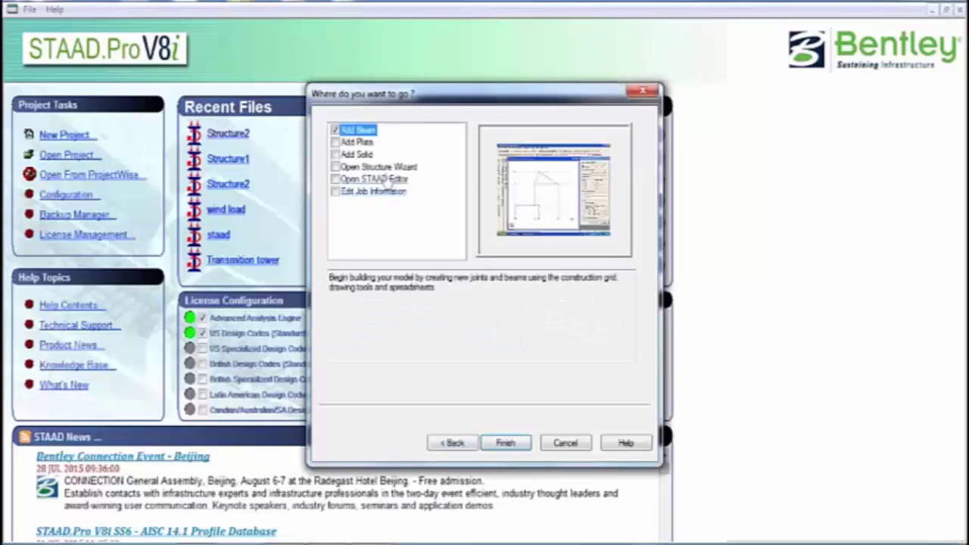
pyautogui.click(383, 170)
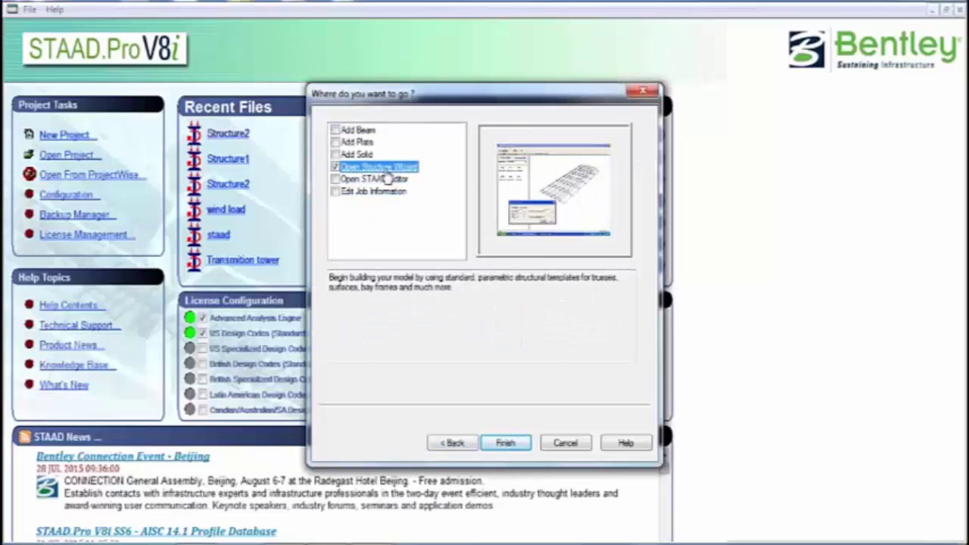
pyautogui.click(505, 445)
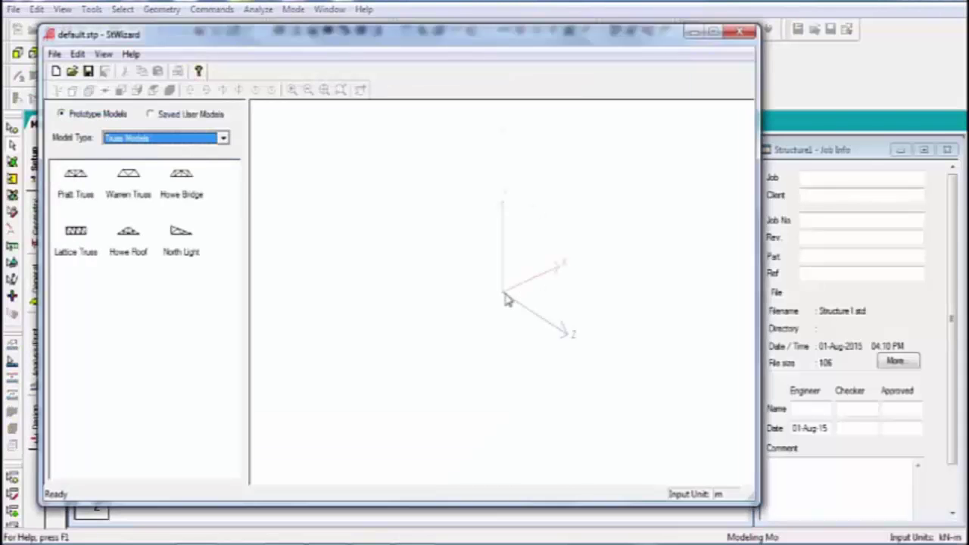
# Generate a Bay Frame from the Frame Models prototypes with its default parameters
pyautogui.click(177, 137)
pyautogui.click(132, 158)
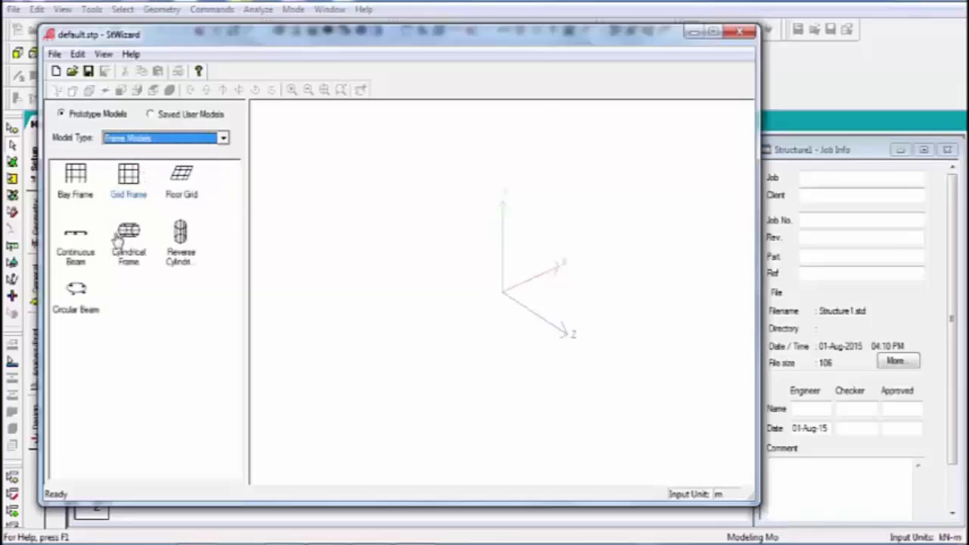
pyautogui.doubleClick(82, 191)
pyautogui.click(552, 319)
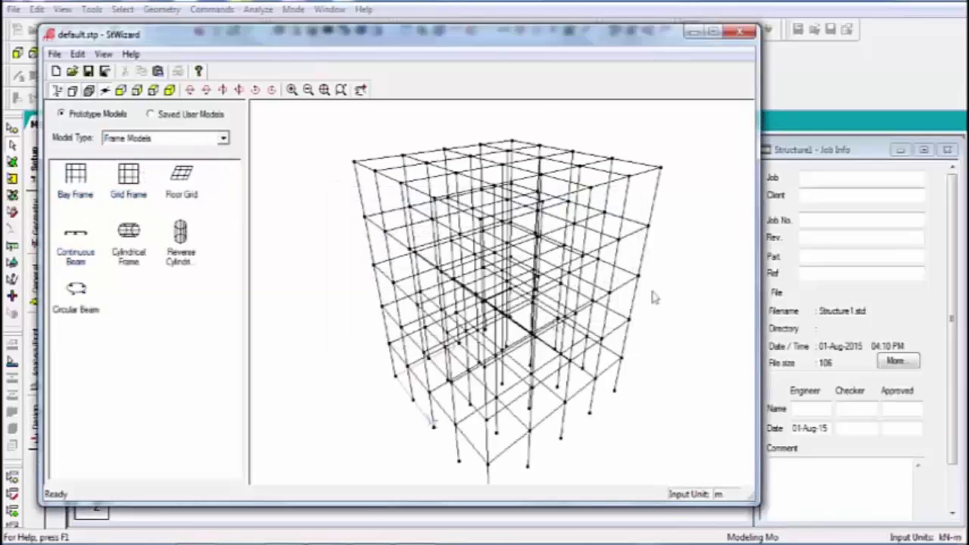
# Close the wizard and transfer the bay frame model into STAAD.Pro at the default position
pyautogui.click(743, 33)
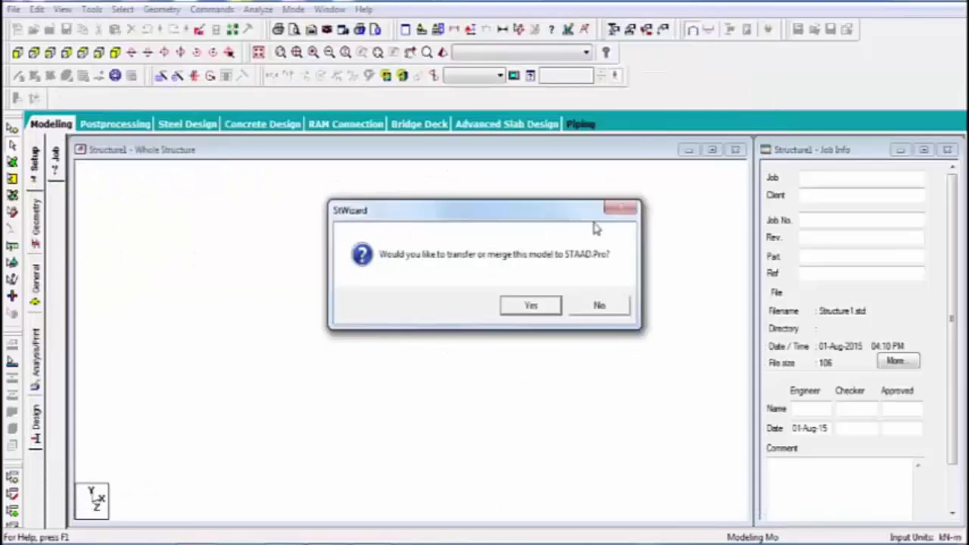
pyautogui.click(535, 309)
pyautogui.click(555, 205)
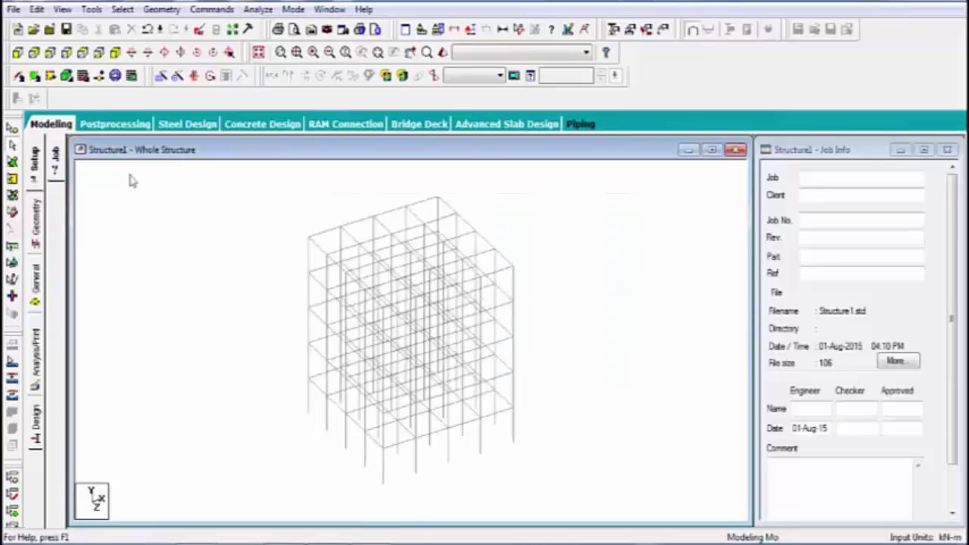
# Select all base nodes of the frame in front view, then create a fixed support and assign it to them
pyautogui.click(34, 70)
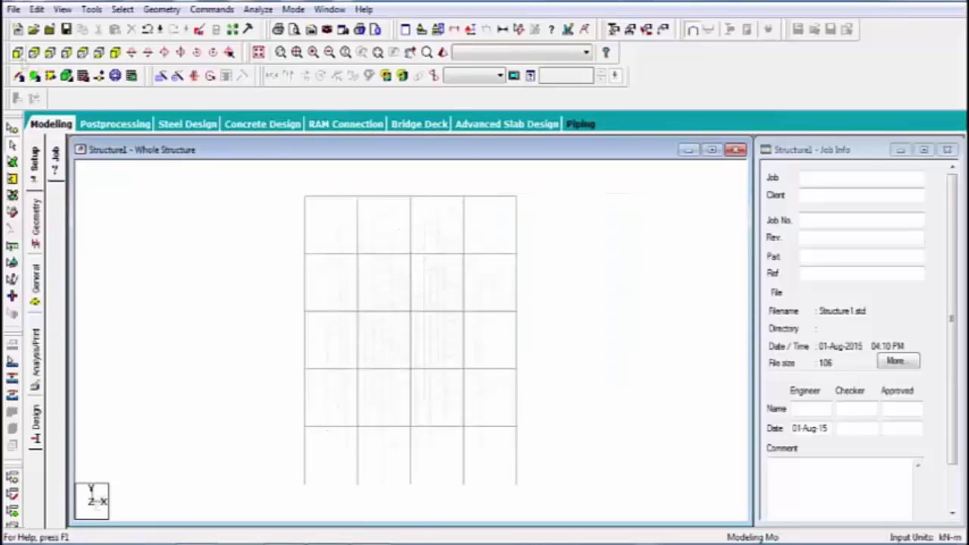
pyautogui.click(38, 282)
pyautogui.click(58, 292)
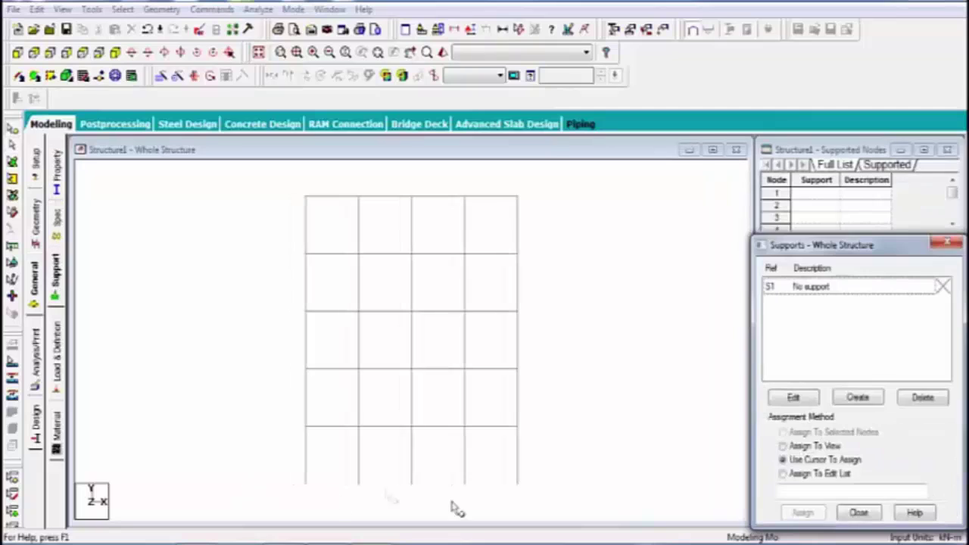
pyautogui.moveTo(275, 454); pyautogui.dragTo(459, 512)
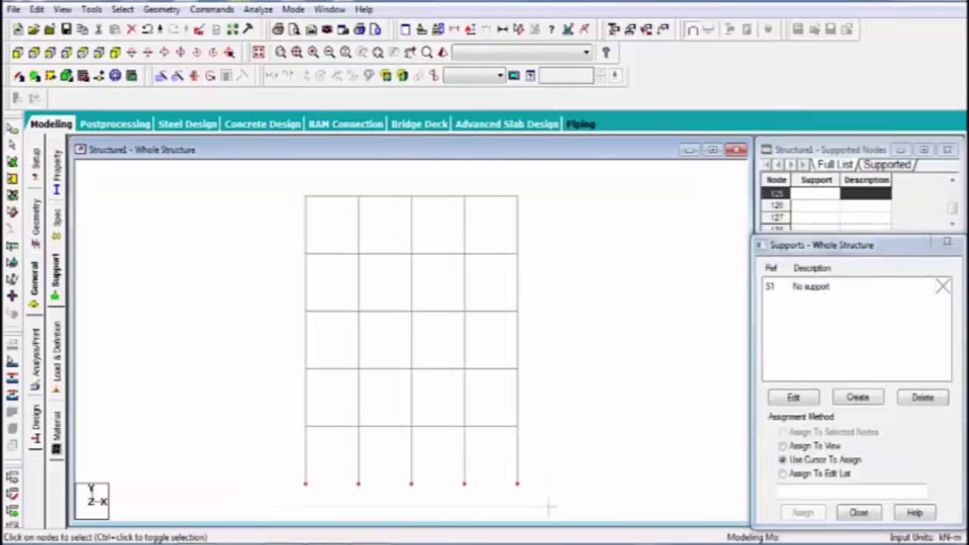
pyautogui.rightClick(774, 261)
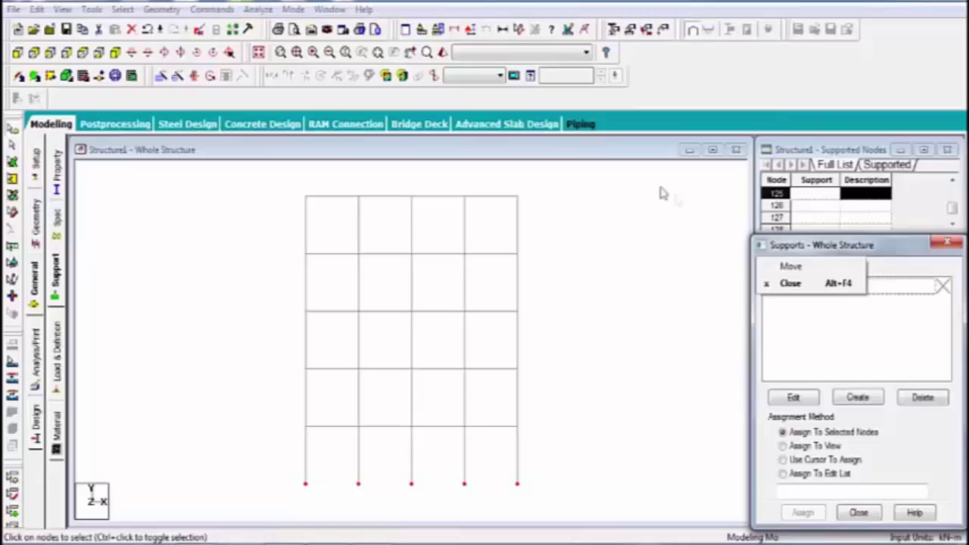
pyautogui.press('Escape')
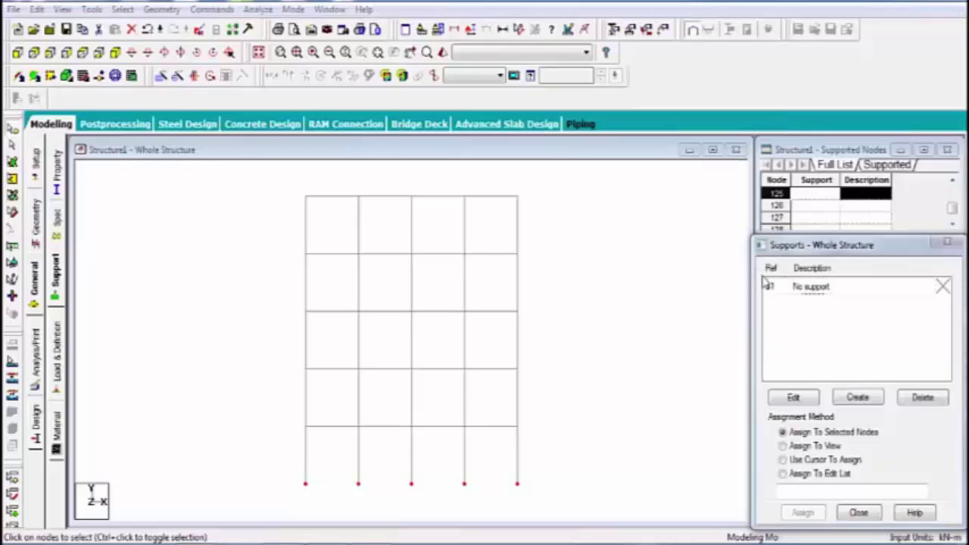
pyautogui.rightClick(767, 249)
pyautogui.press('Escape')
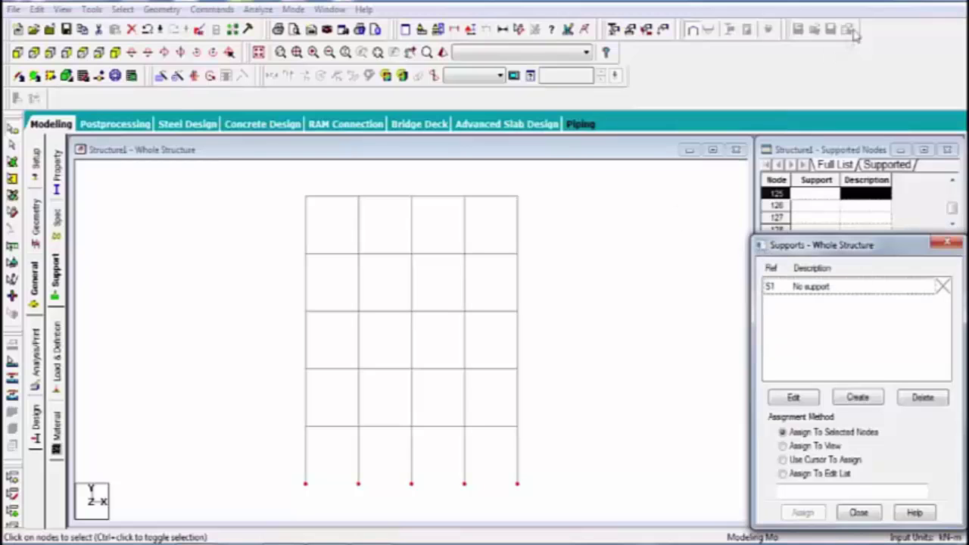
pyautogui.click(866, 31)
pyautogui.click(858, 397)
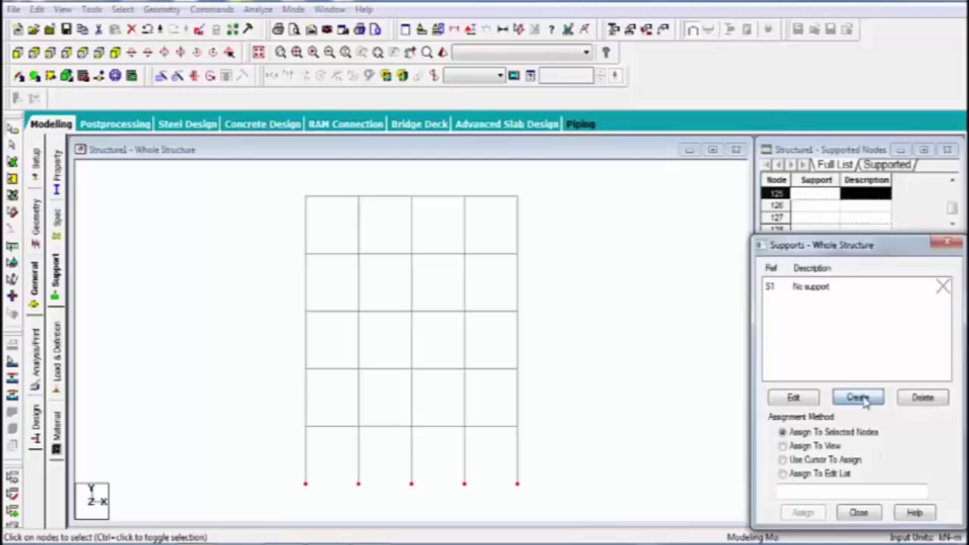
pyautogui.click(874, 526)
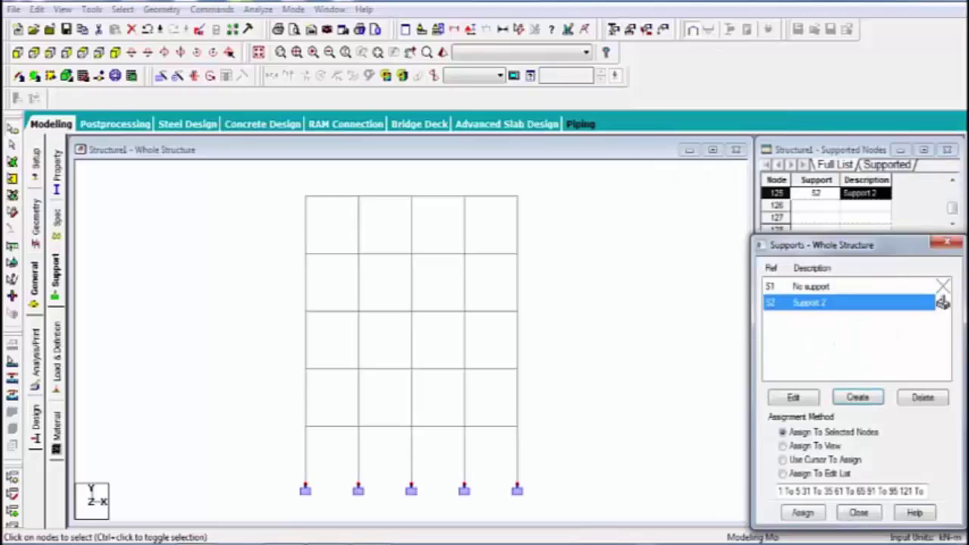
# Define a rectangular concrete section with YD 0.23 m and ZD 0.23 m
pyautogui.click(58, 179)
pyautogui.click(909, 392)
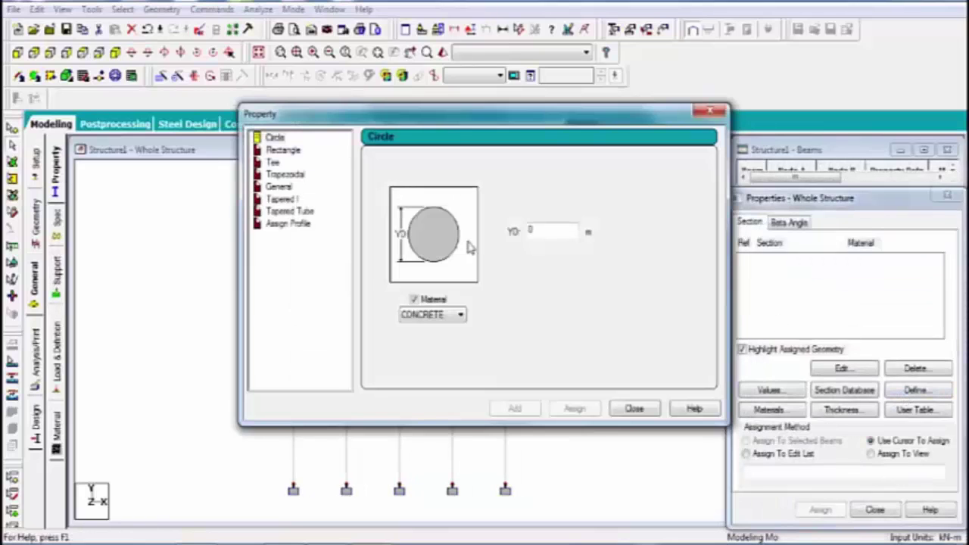
pyautogui.click(294, 151)
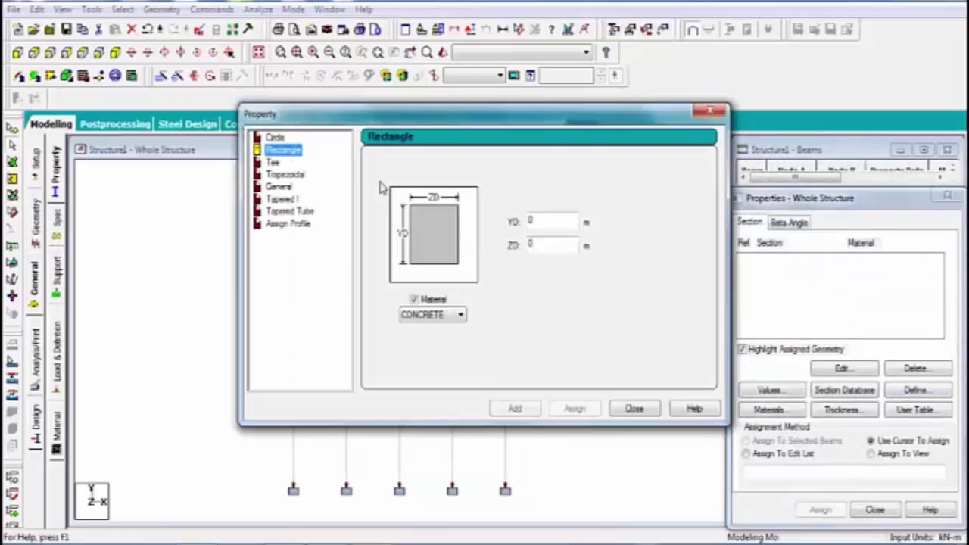
pyautogui.click(555, 221)
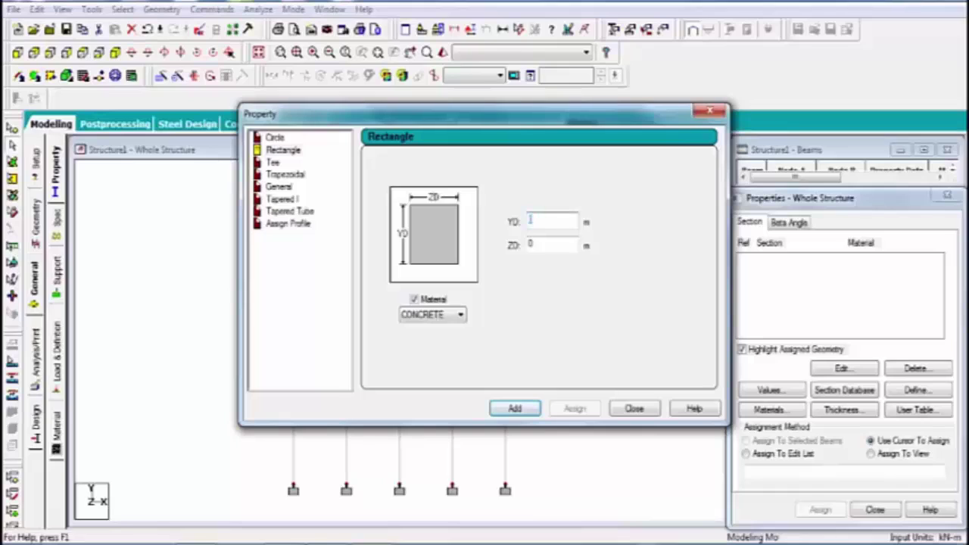
pyautogui.press('Tab')
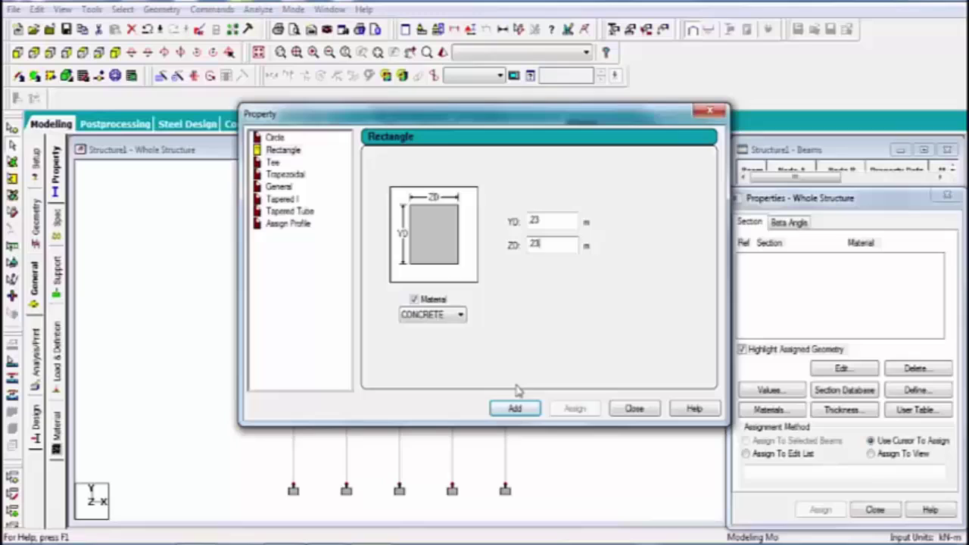
pyautogui.click(514, 408)
# Define a circular concrete section with a diameter (YD) of 0.2 m and finish defining sections
pyautogui.click(275, 137)
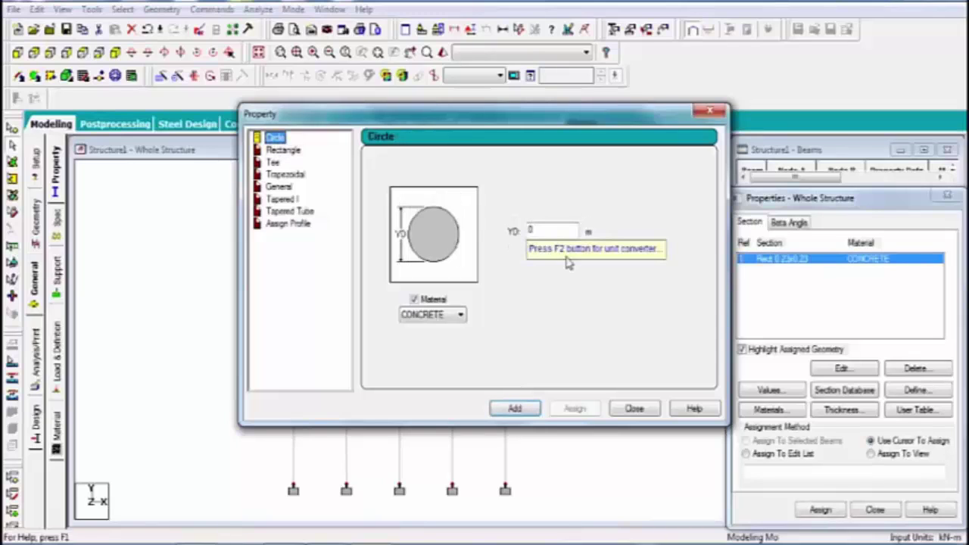
pyautogui.click(530, 231)
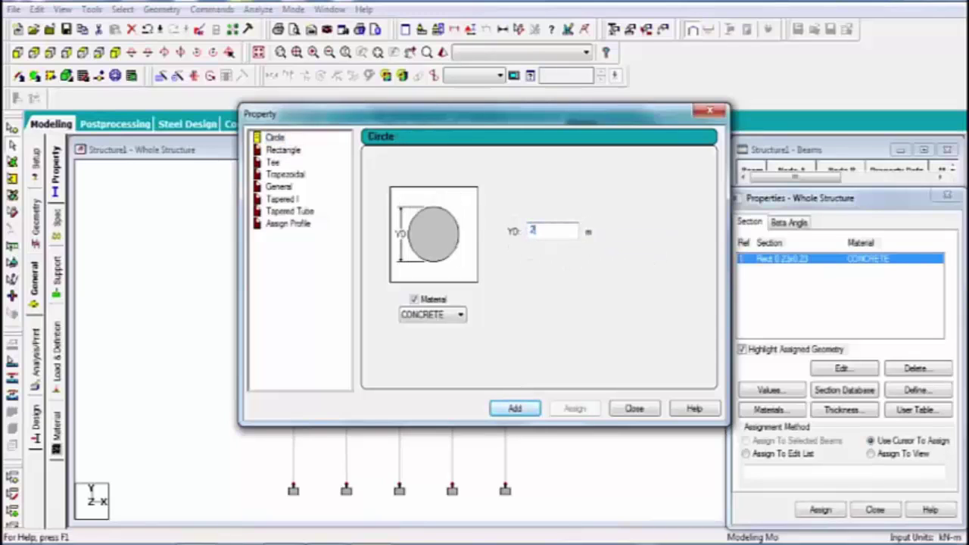
pyautogui.click(515, 408)
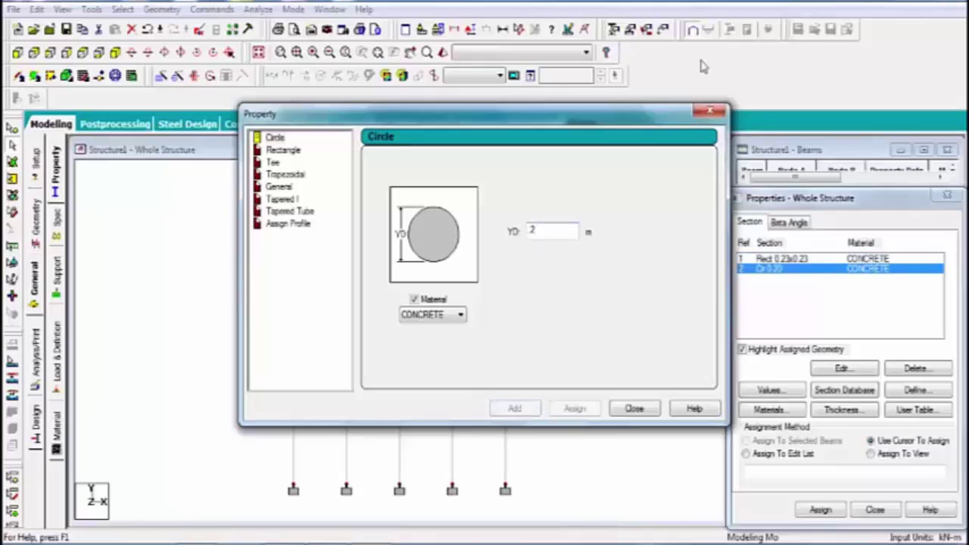
pyautogui.click(714, 38)
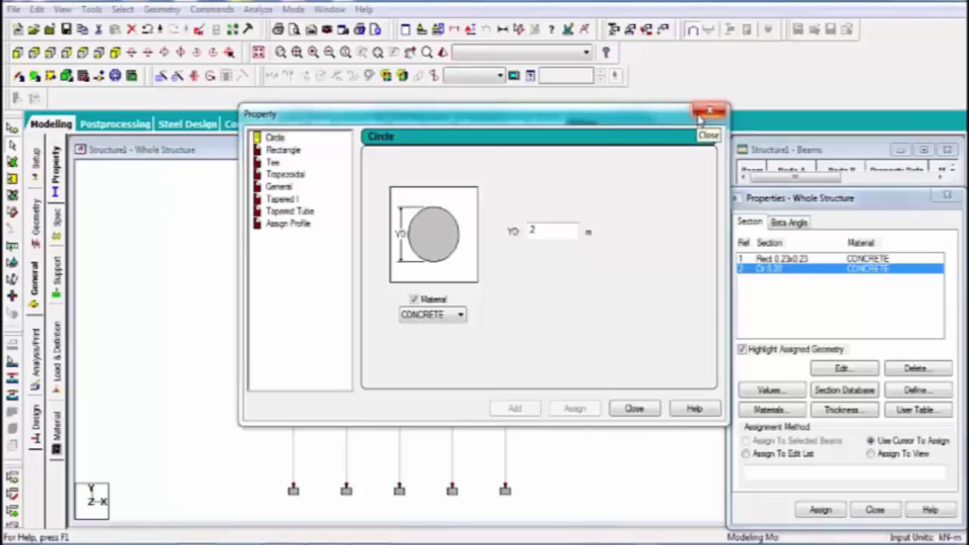
pyautogui.click(629, 408)
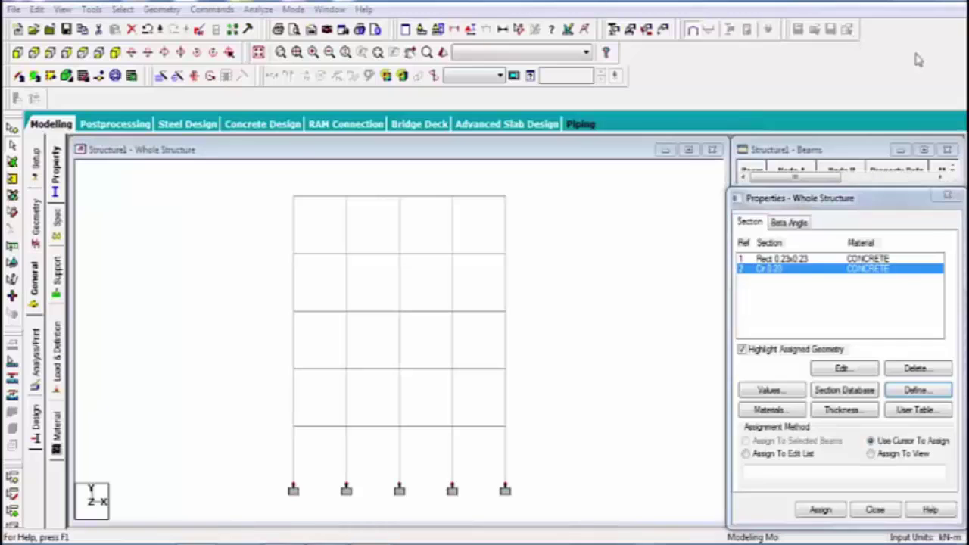
# Assign the circular 0.20 section to all columns by selecting the beams parallel to Y
pyautogui.click(122, 10)
pyautogui.moveTo(257, 283)
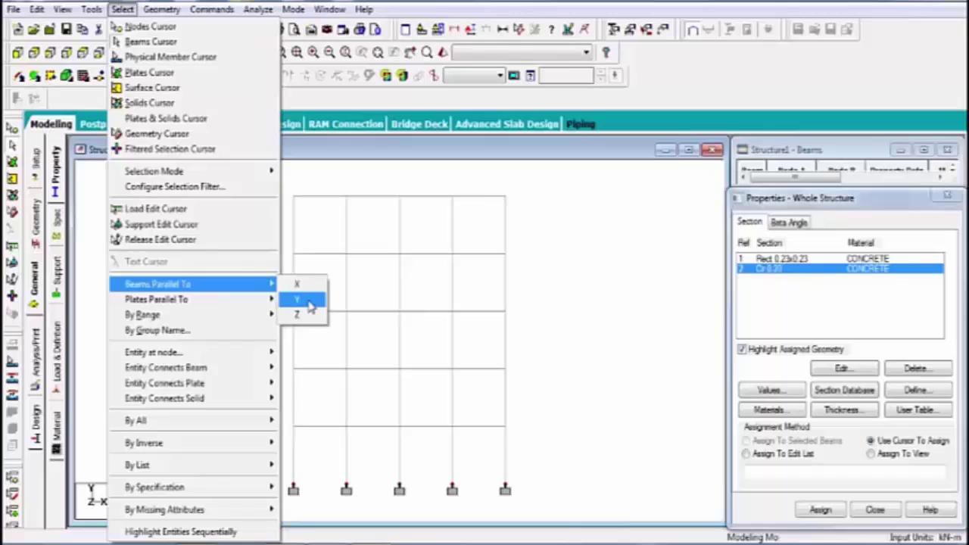
pyautogui.click(309, 302)
pyautogui.click(818, 510)
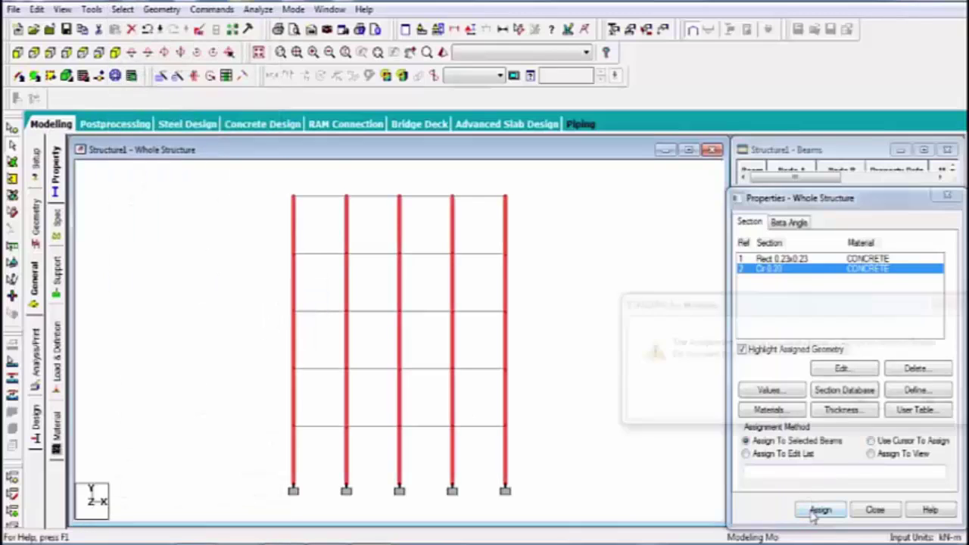
pyautogui.click(787, 389)
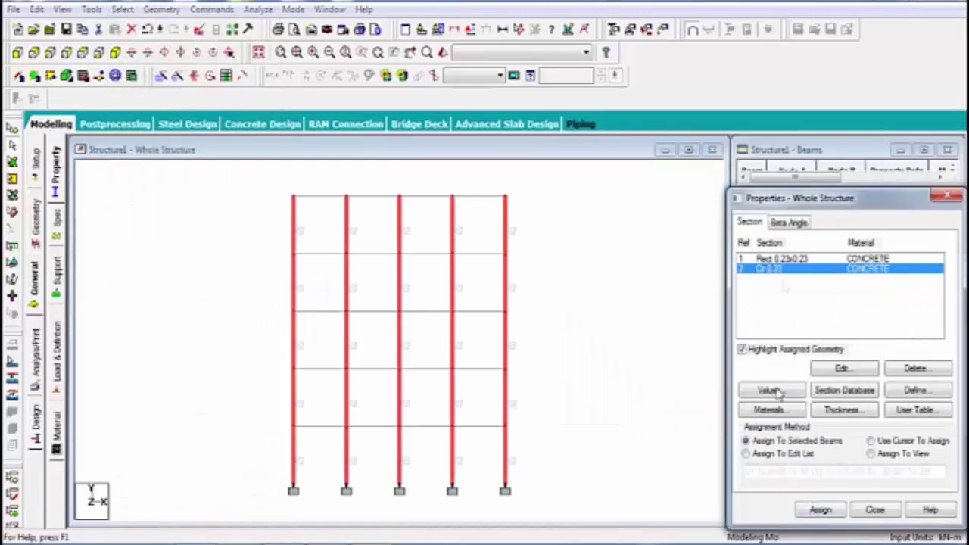
# Assign the rectangular 0.23x0.23 concrete section to all members that are missing a property
pyautogui.click(780, 259)
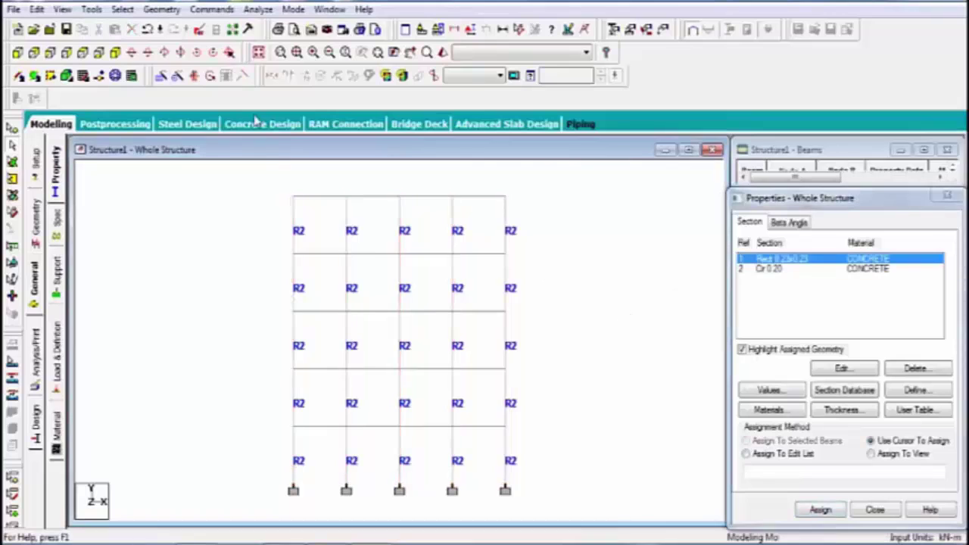
pyautogui.click(120, 53)
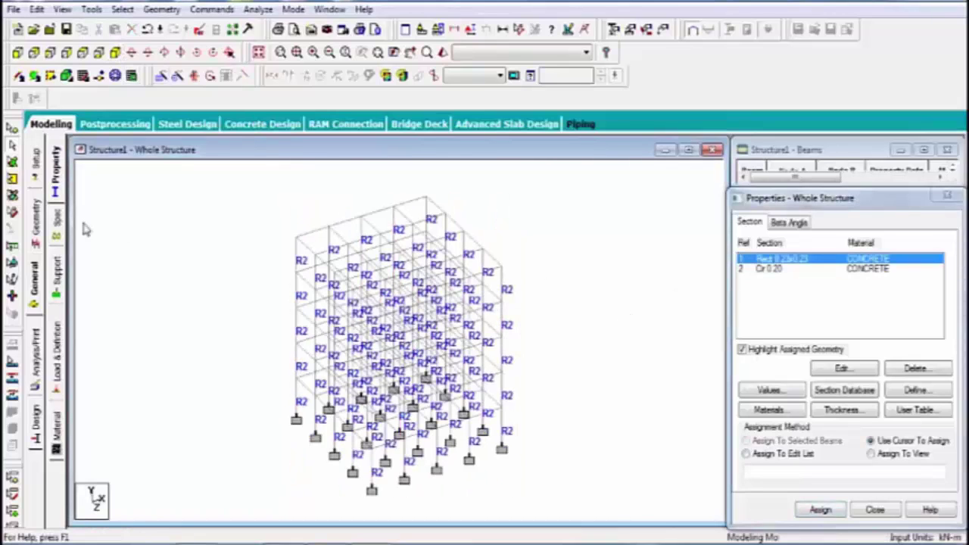
pyautogui.click(122, 9)
pyautogui.moveTo(240, 514)
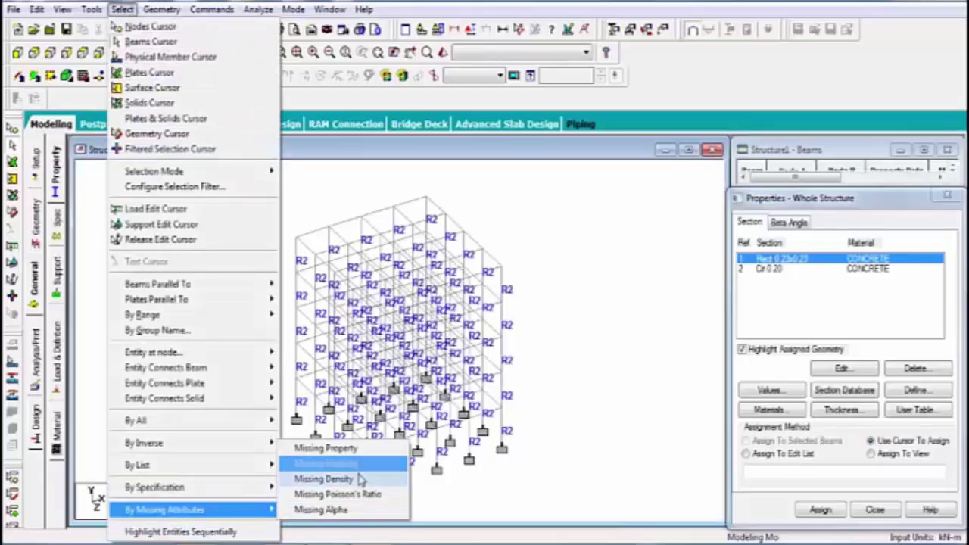
pyautogui.click(356, 449)
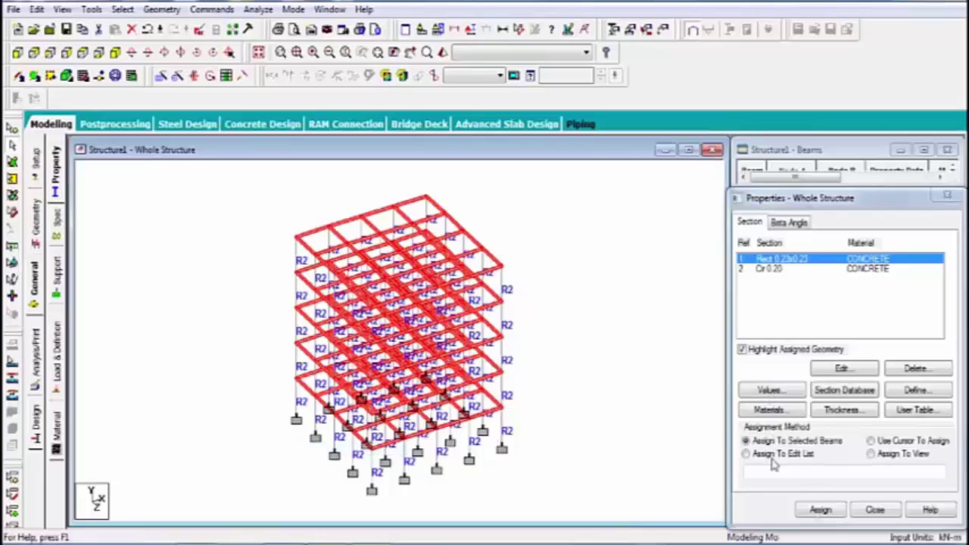
pyautogui.click(820, 510)
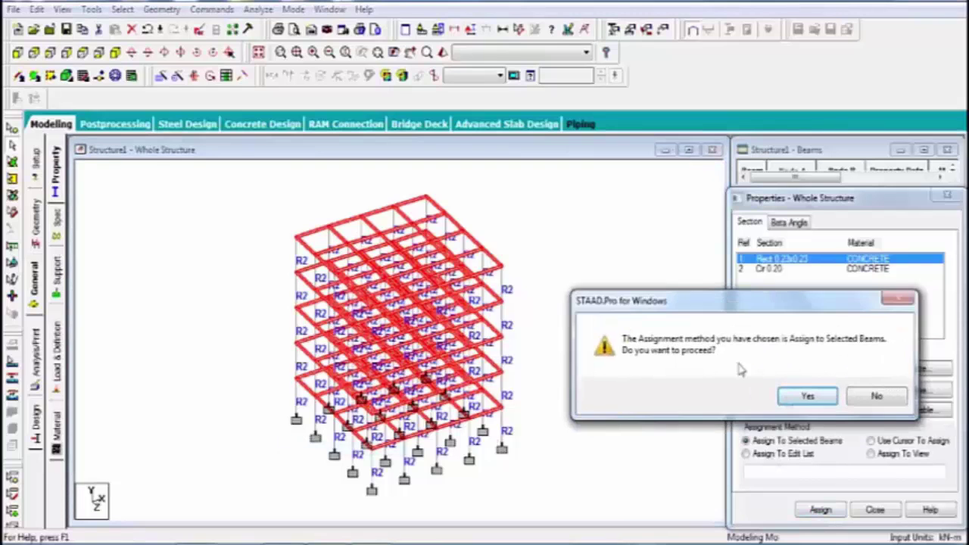
pyautogui.click(799, 396)
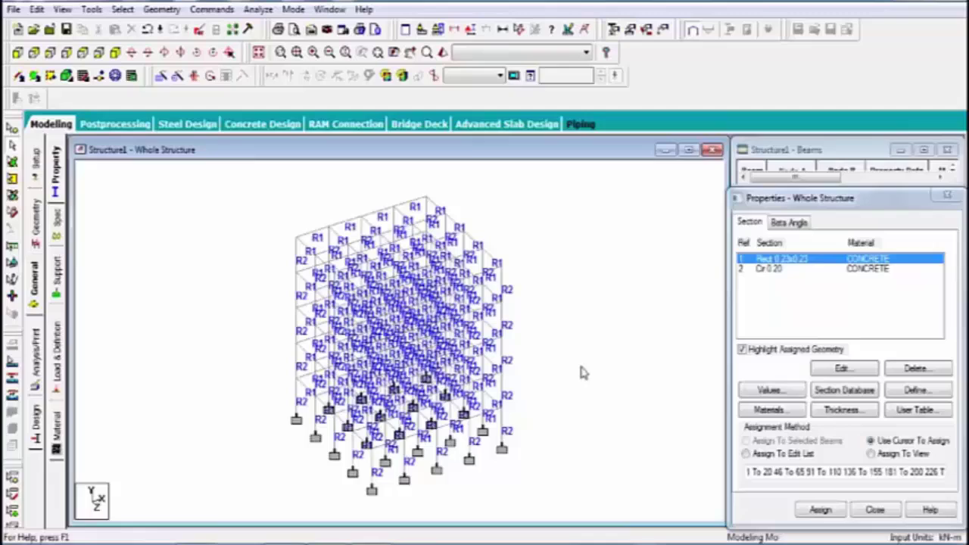
# Create primary load case 1 with the loading type Dead
pyautogui.click(59, 361)
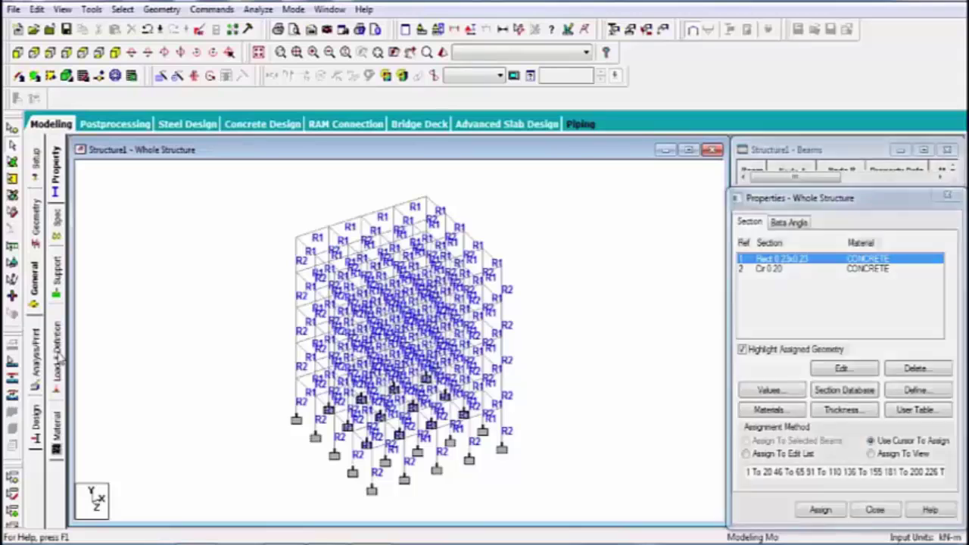
pyautogui.click(779, 179)
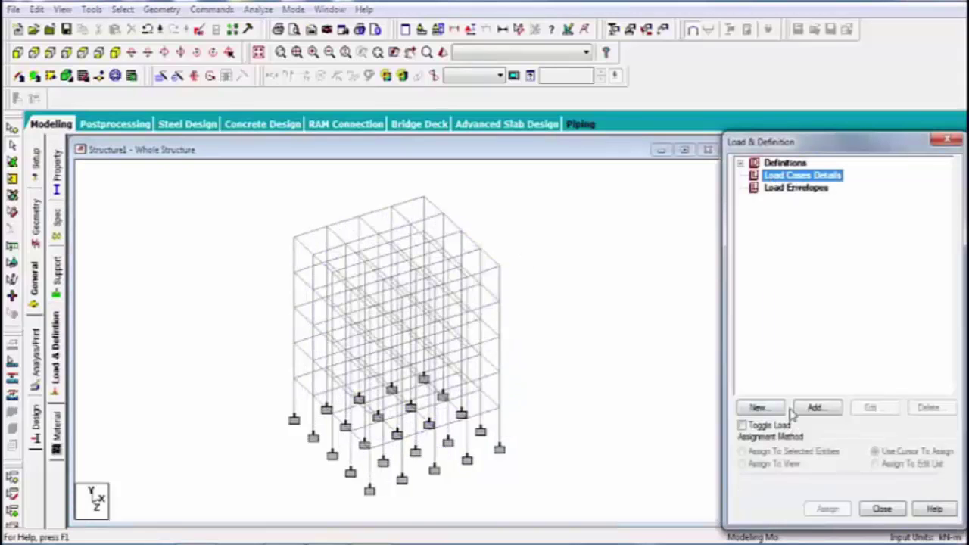
pyautogui.click(814, 408)
pyautogui.click(523, 184)
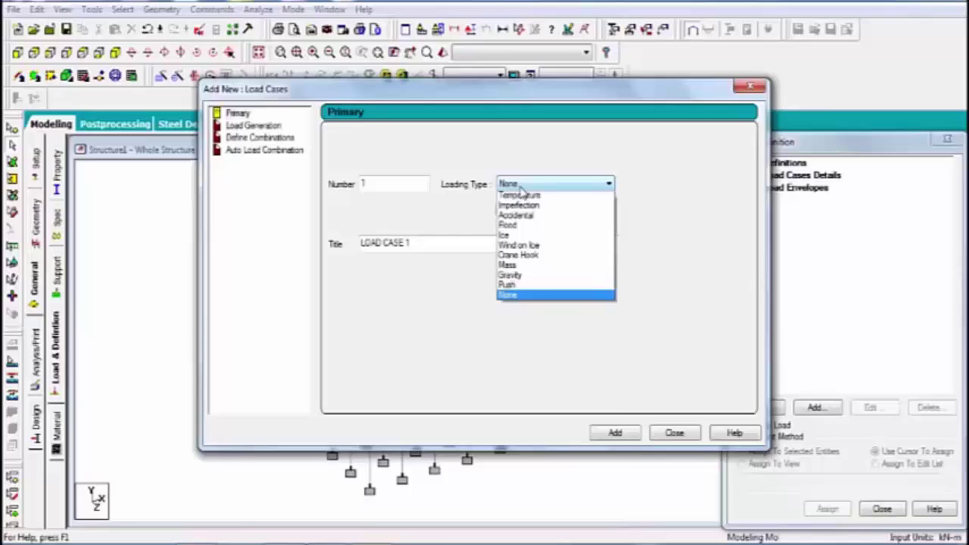
pyautogui.click(507, 197)
pyautogui.click(613, 432)
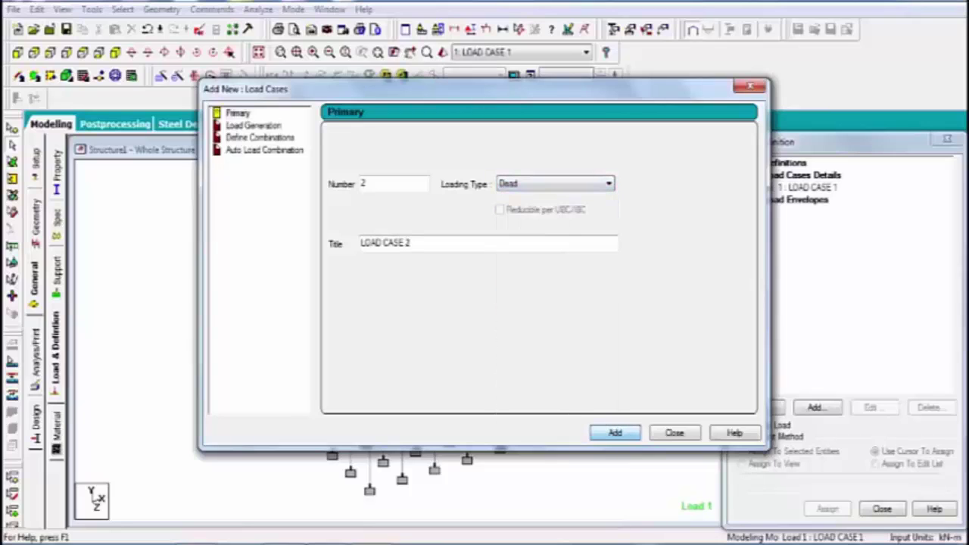
# Create primary load case 2 with the loading type Live and finish adding load cases
pyautogui.click(608, 184)
pyautogui.click(523, 209)
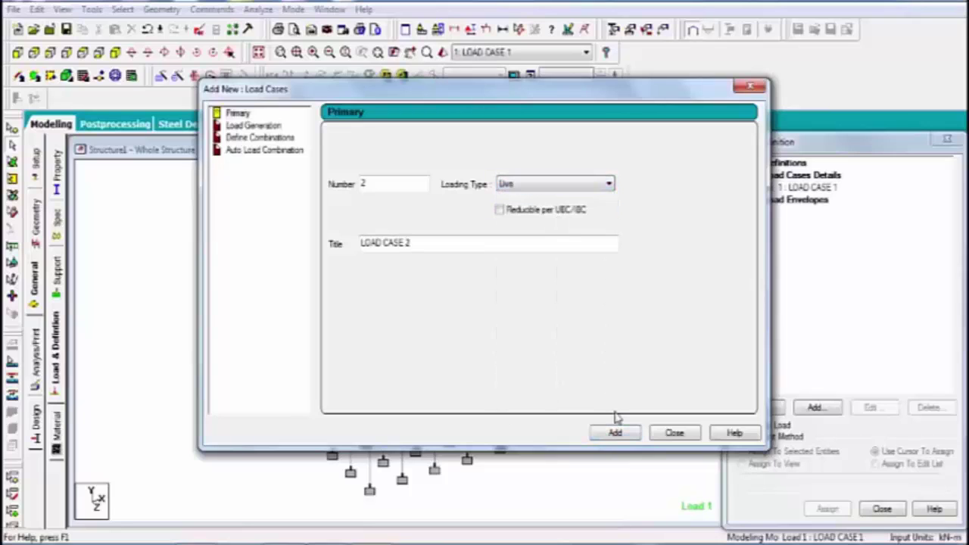
pyautogui.click(615, 434)
pyautogui.click(675, 432)
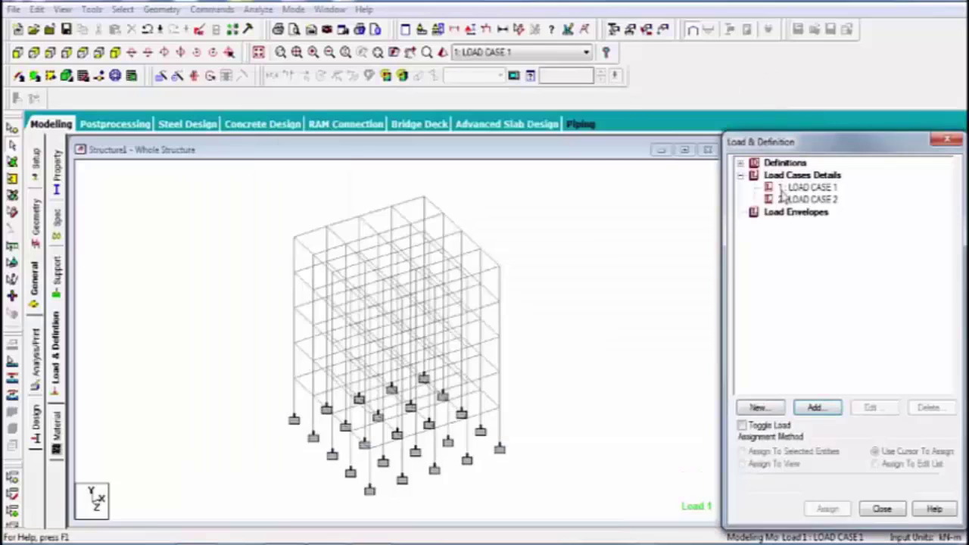
# Add a selfweight load in the Y direction with factor -1 to load case 1
pyautogui.click(791, 187)
pyautogui.click(812, 408)
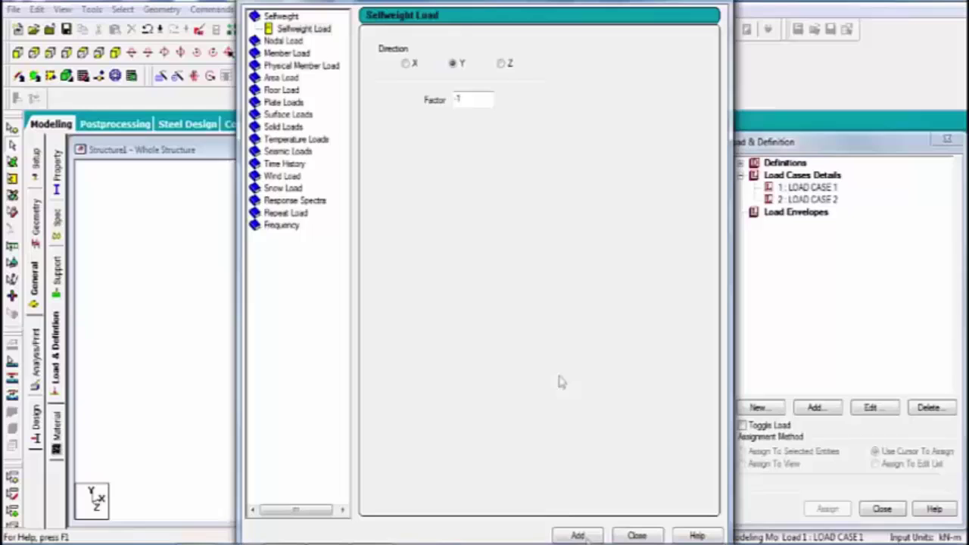
pyautogui.click(594, 535)
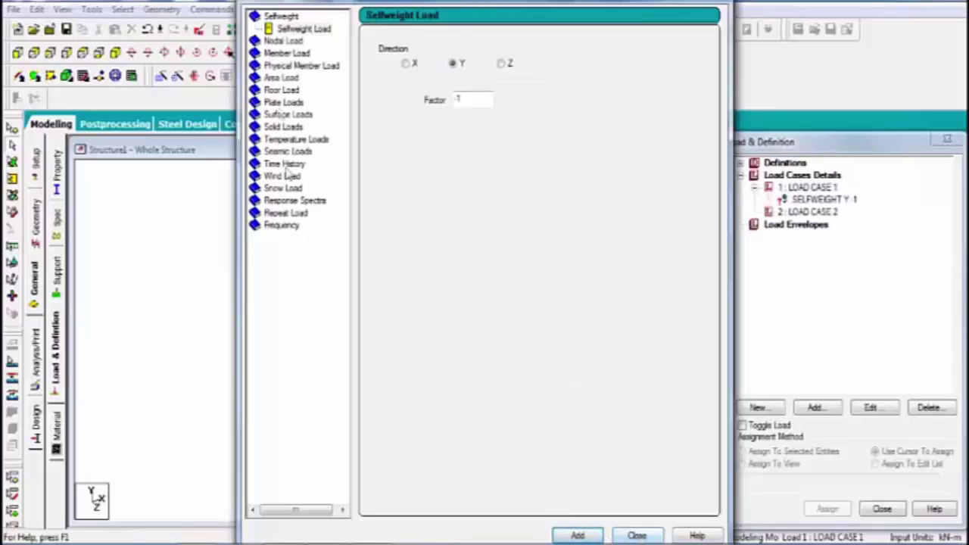
# Add a floor load of -2.5 kN/m2 in Global Y over the Y range 0 to 15 m to load case 1
pyautogui.click(283, 91)
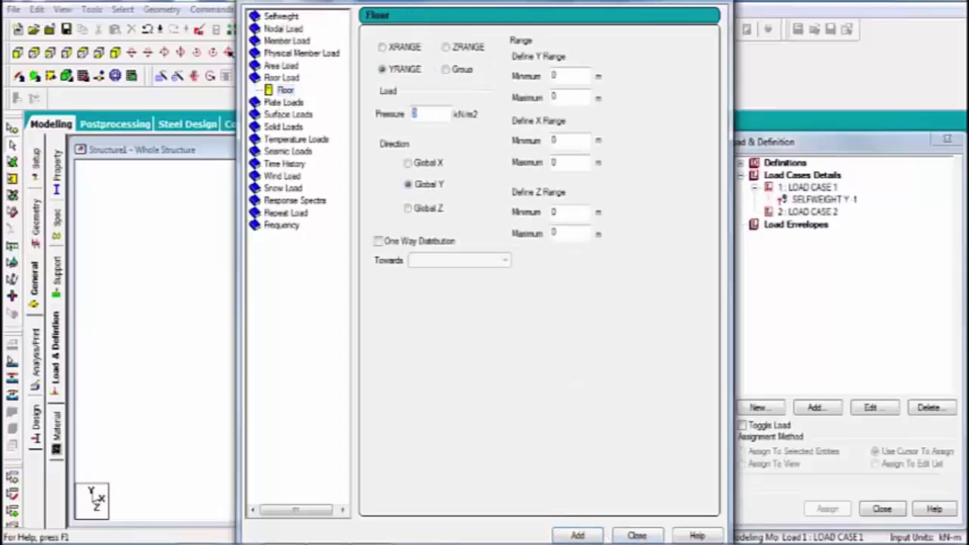
pyautogui.write('-2.5')
pyautogui.click(555, 97)
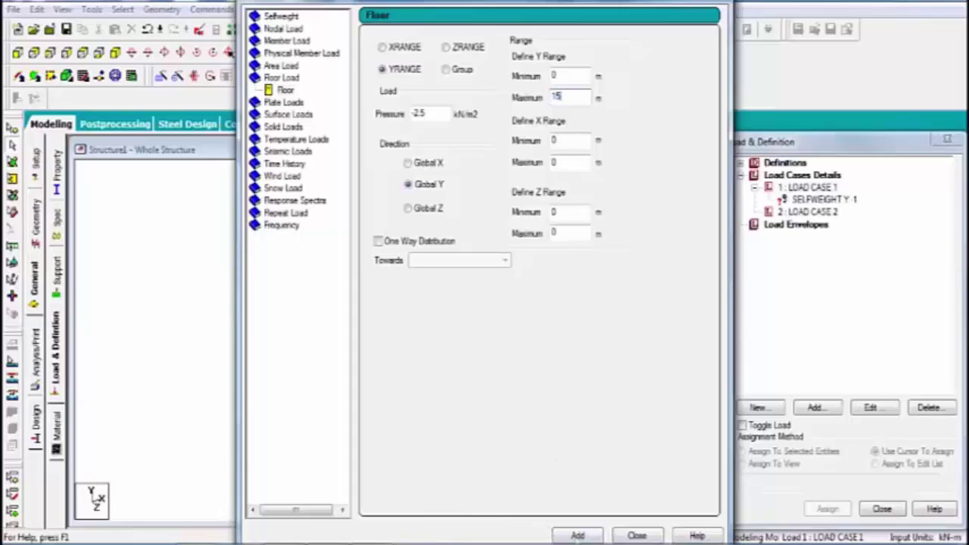
pyautogui.click(575, 535)
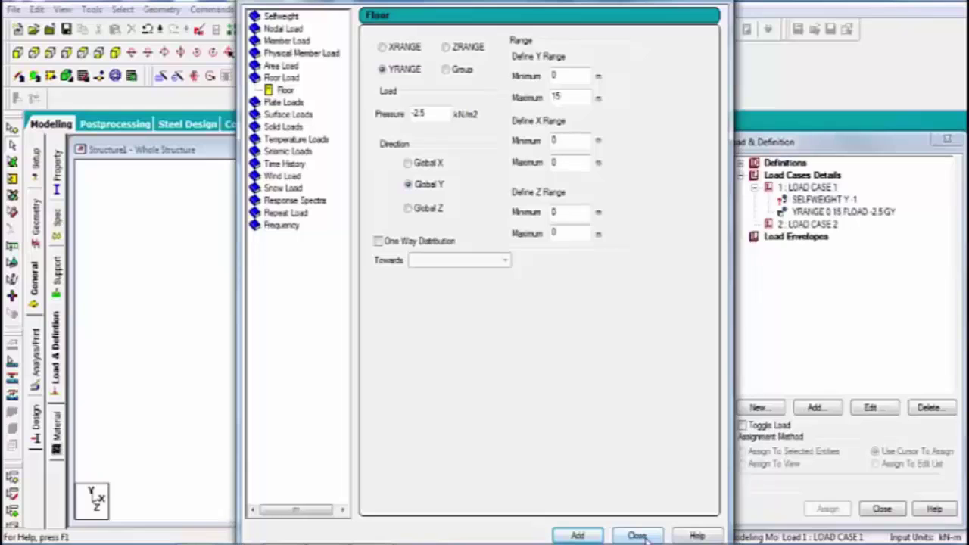
pyautogui.click(637, 536)
# Add a uniform member force of -14.36 kN/m in the GY direction to load case 2
pyautogui.click(795, 225)
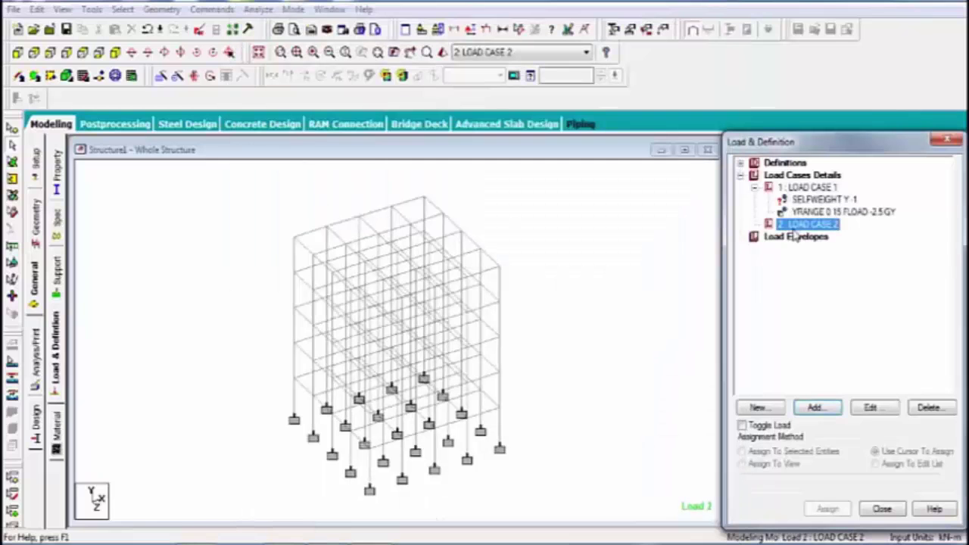
pyautogui.click(811, 407)
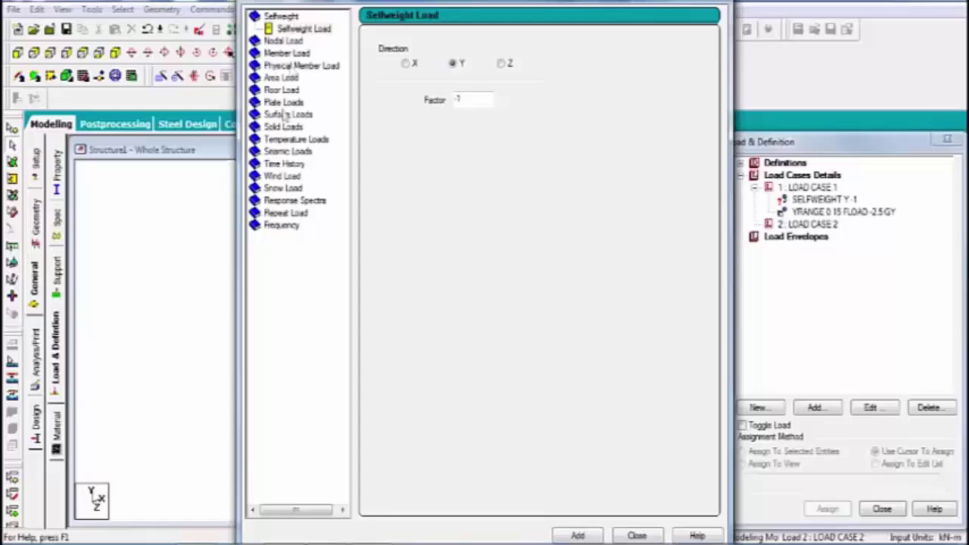
pyautogui.click(291, 53)
pyautogui.doubleClick(501, 80)
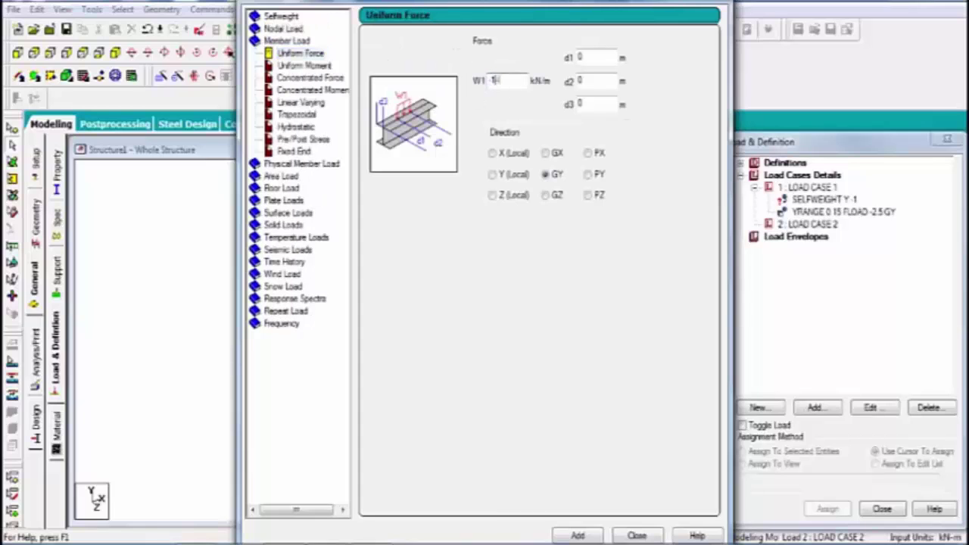
pyautogui.write('-14.36')
pyautogui.click(581, 536)
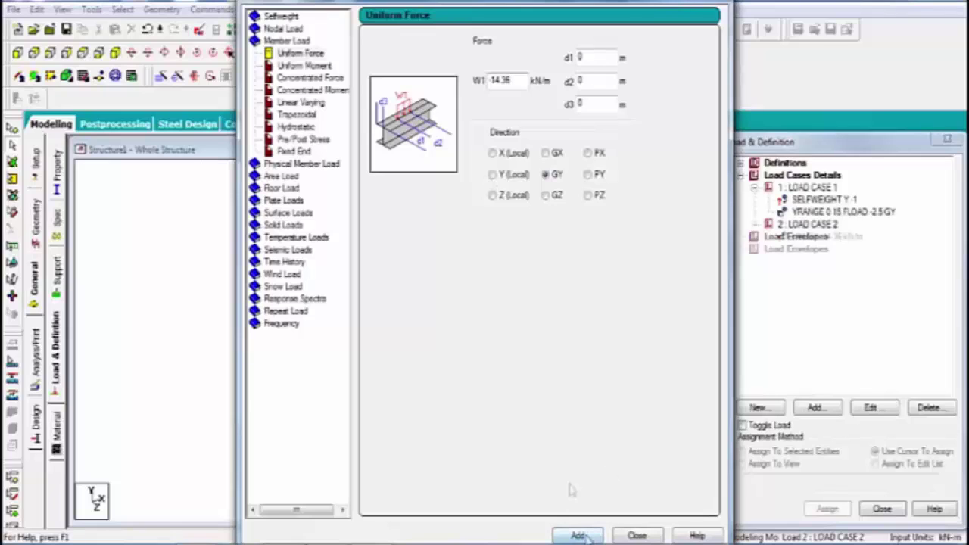
# Add a floor load of -2.5 kN/m2 in Global Y over the Y range 0 to 15 m to load case 2
pyautogui.click(282, 188)
pyautogui.doubleClick(414, 113)
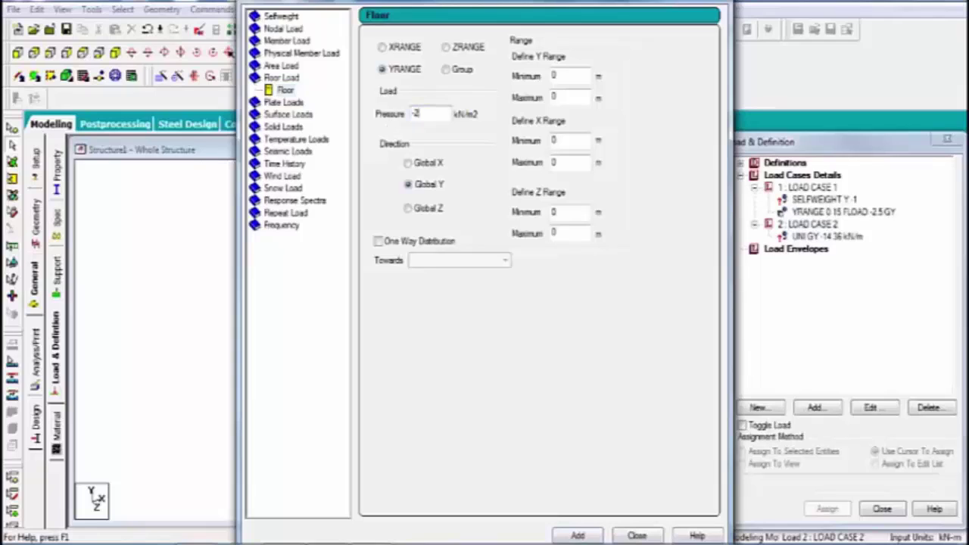
pyautogui.doubleClick(551, 94)
pyautogui.write('15')
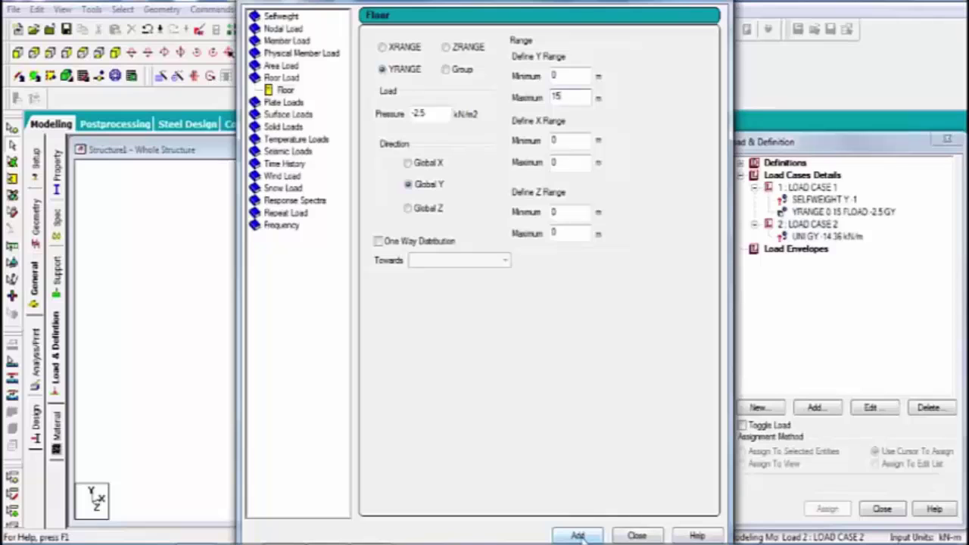
pyautogui.click(577, 535)
pyautogui.click(634, 535)
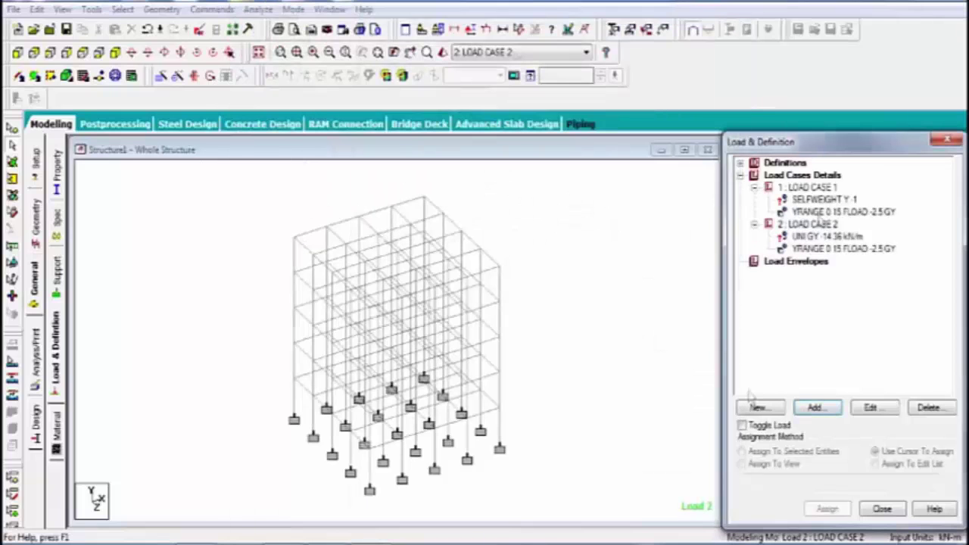
# Assign the selfweight load of load case 1 to the whole structure in view
pyautogui.click(791, 200)
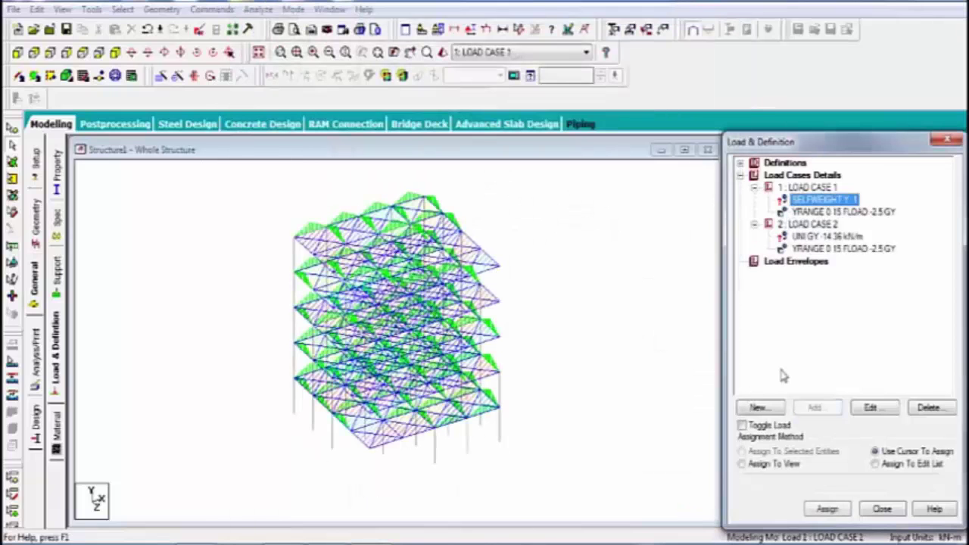
pyautogui.click(780, 464)
pyautogui.click(827, 509)
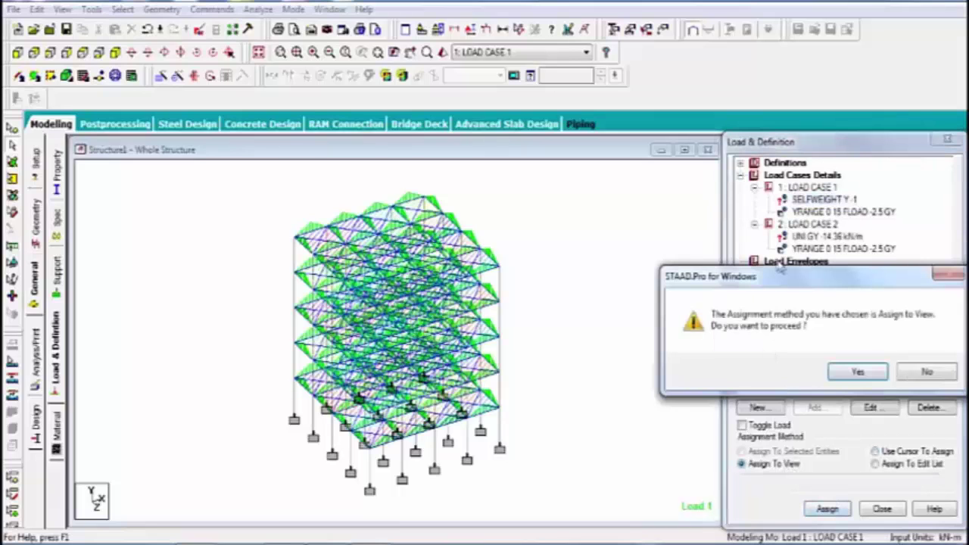
pyautogui.moveTo(749, 284); pyautogui.dragTo(685, 289)
pyautogui.click(783, 374)
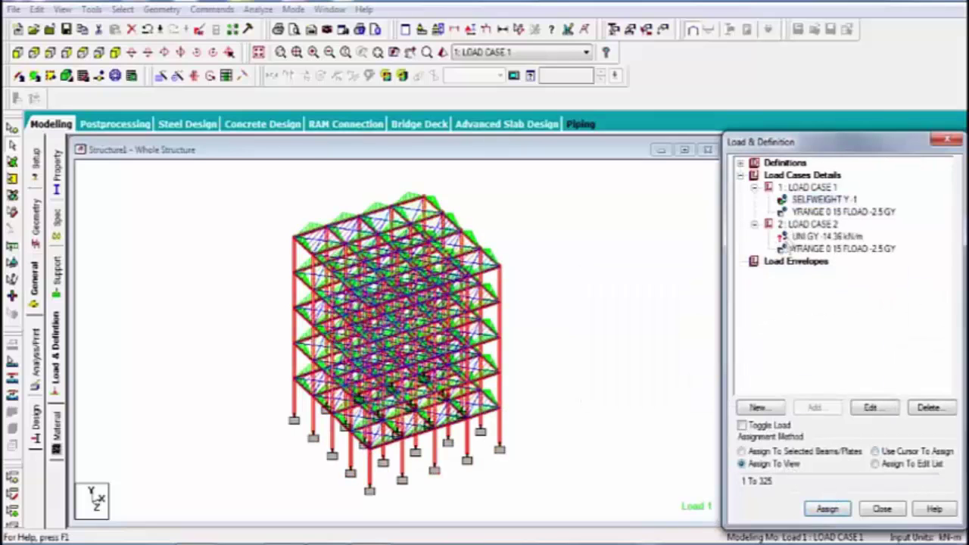
# Assign the -14.36 kN/m uniform load of load case 2 to all beams parallel to X and Z
pyautogui.click(787, 238)
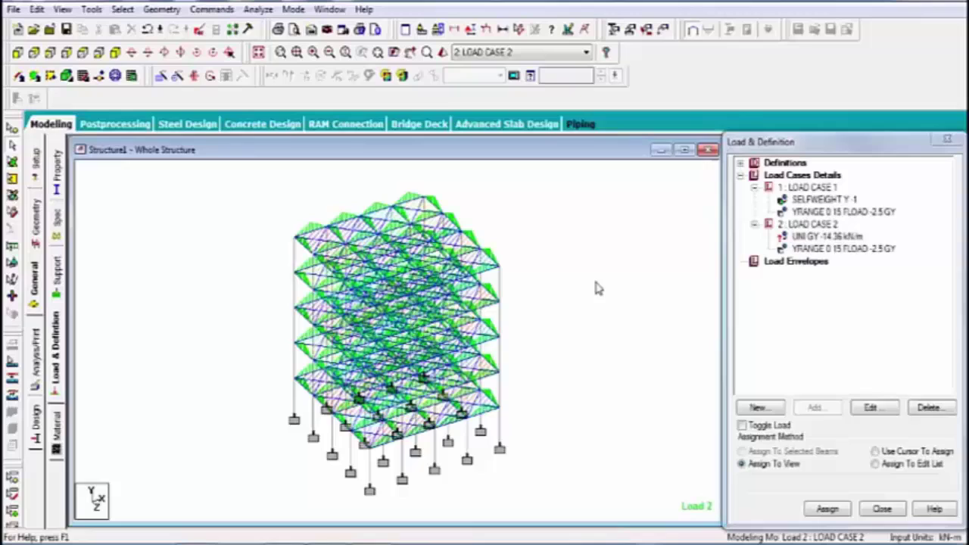
pyautogui.click(783, 237)
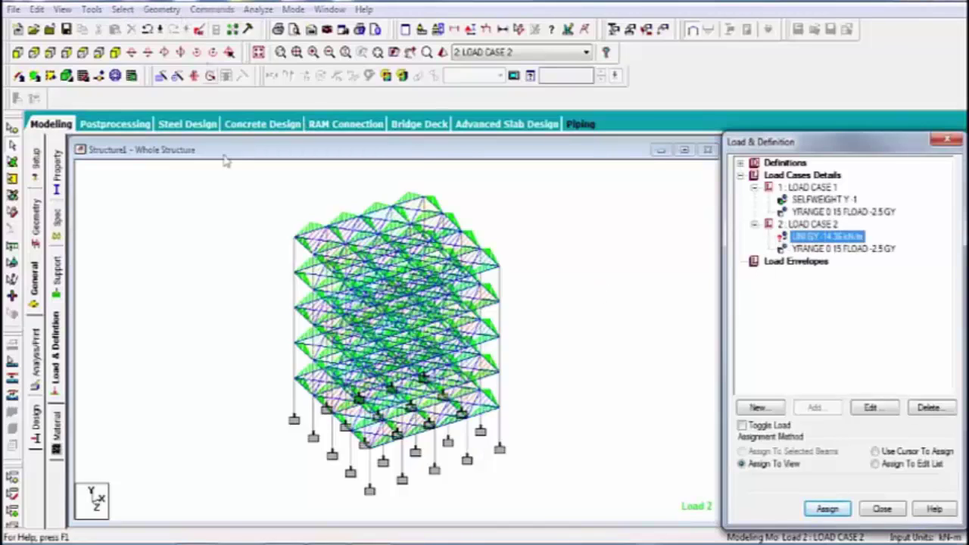
pyautogui.click(122, 10)
pyautogui.moveTo(237, 285)
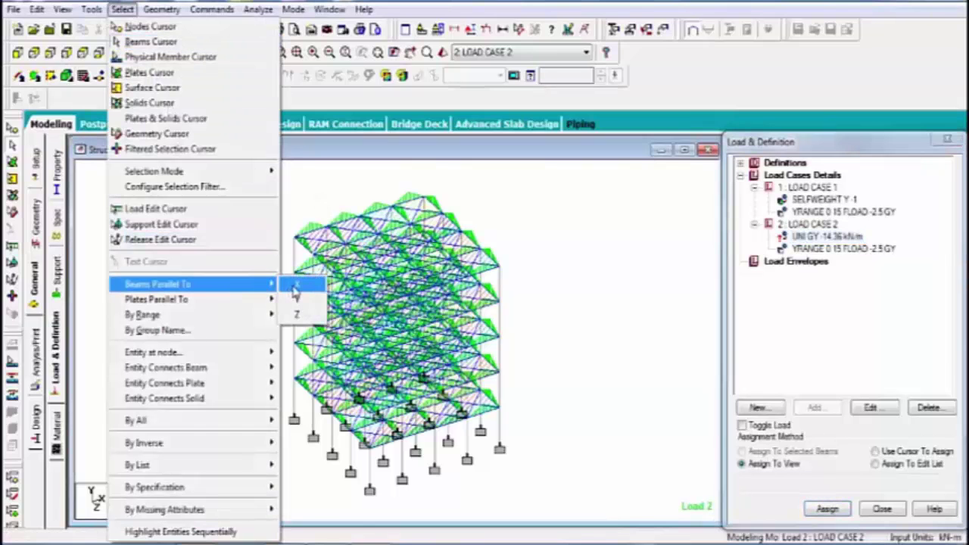
pyautogui.click(295, 288)
pyautogui.click(122, 9)
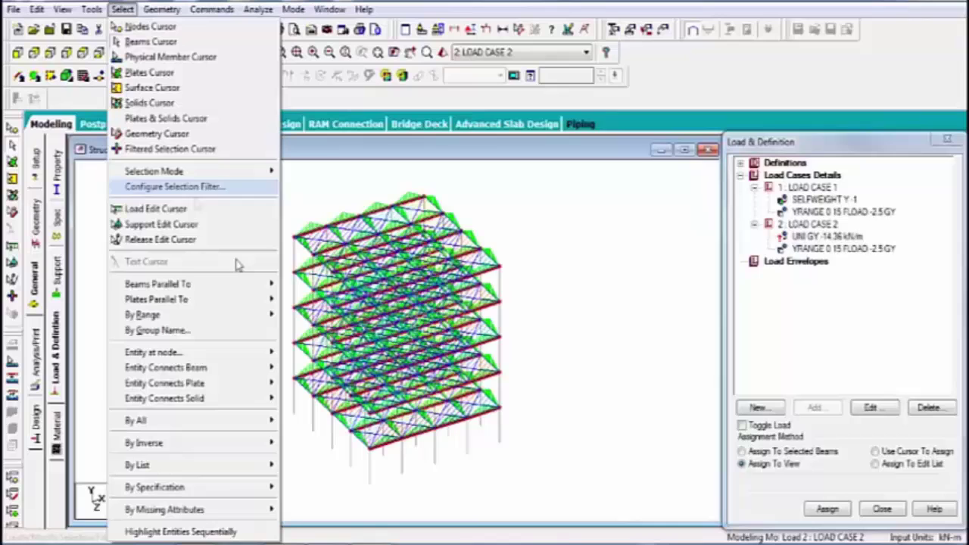
pyautogui.moveTo(250, 285)
pyautogui.click(295, 314)
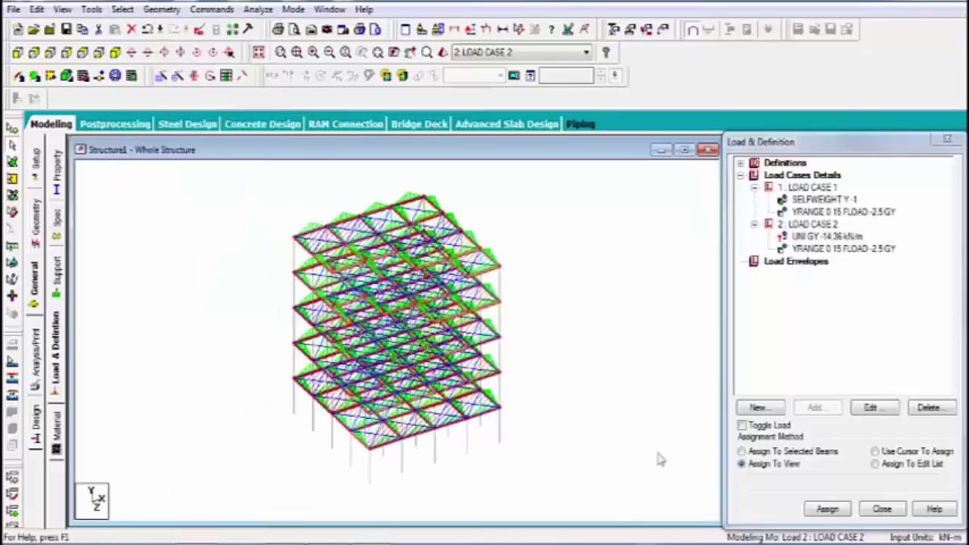
pyautogui.click(772, 452)
pyautogui.click(827, 508)
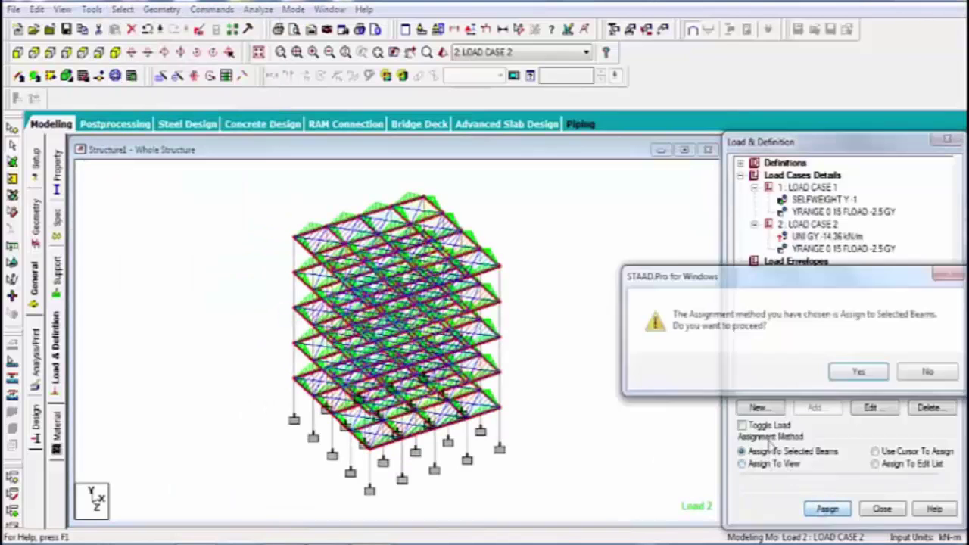
pyautogui.click(795, 381)
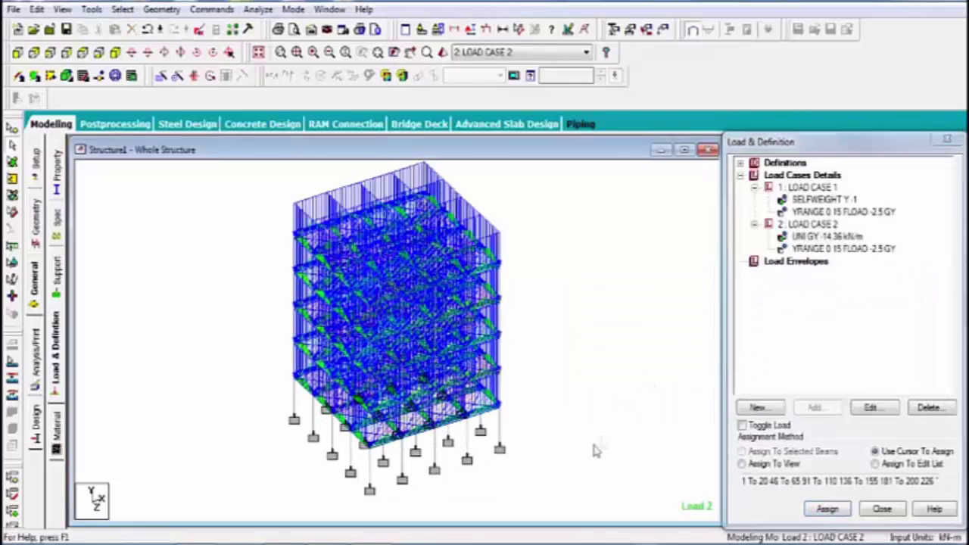
# Add a Perform Analysis command with the All print option to the structure
pyautogui.click(36, 378)
pyautogui.click(414, 312)
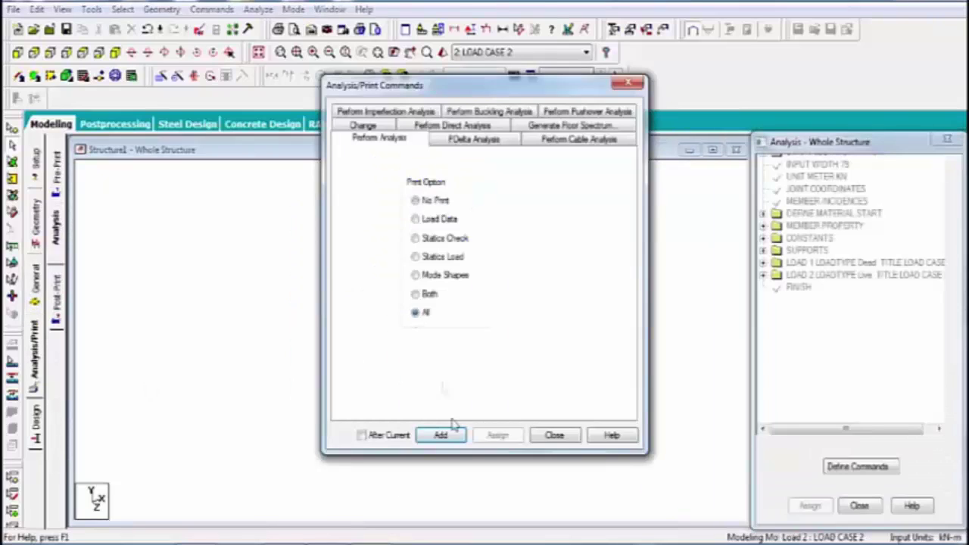
pyautogui.click(449, 436)
pyautogui.click(572, 436)
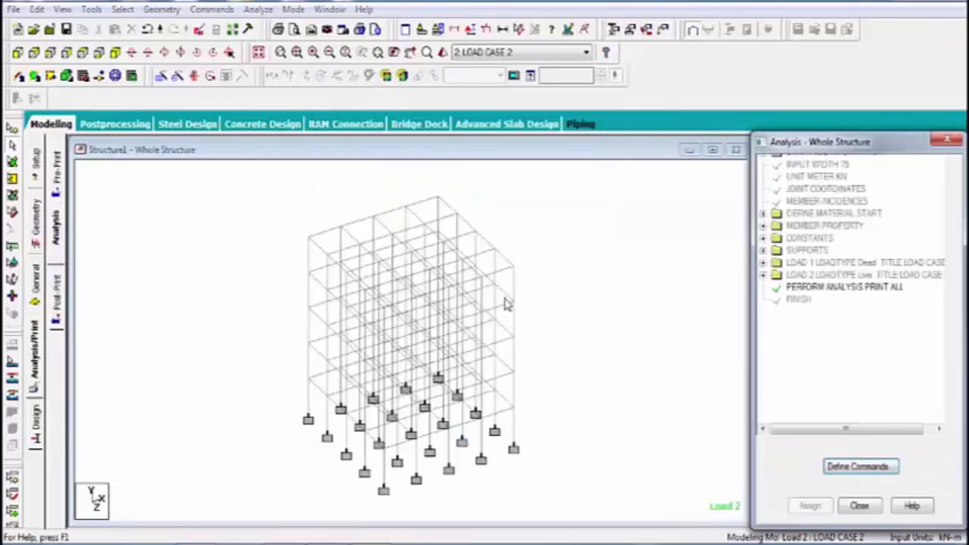
# Run the analysis, view its output file, and return to the model
pyautogui.click(258, 10)
pyautogui.click(284, 28)
pyautogui.click(402, 297)
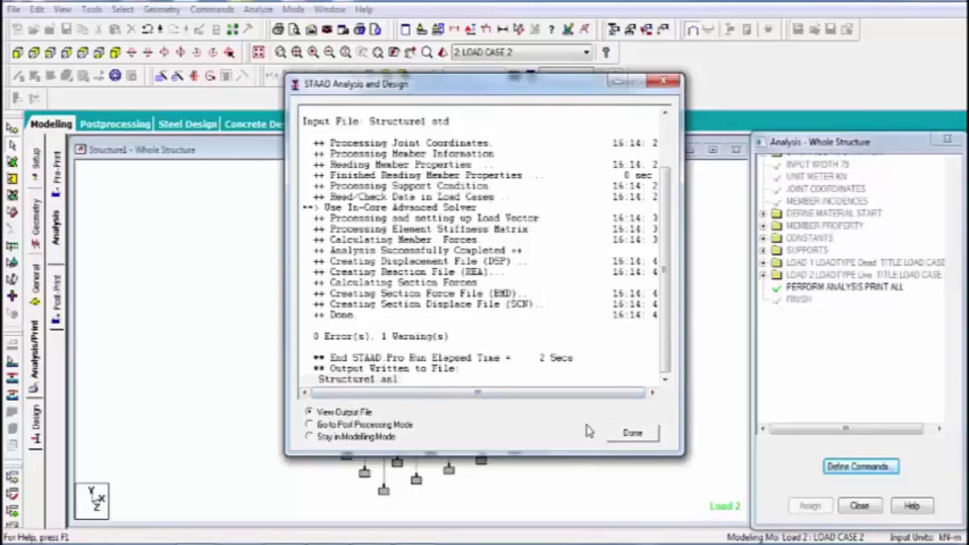
pyautogui.click(623, 436)
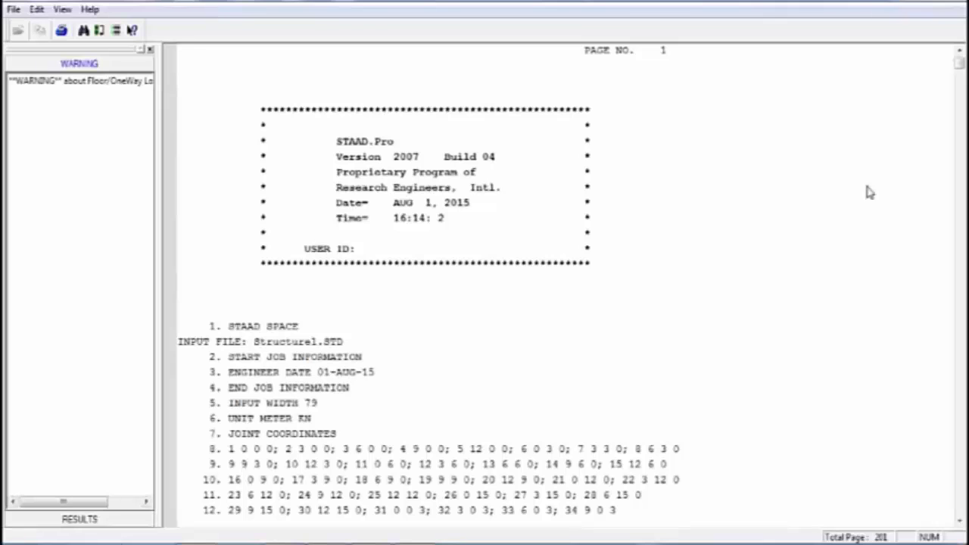
pyautogui.click(941, 7)
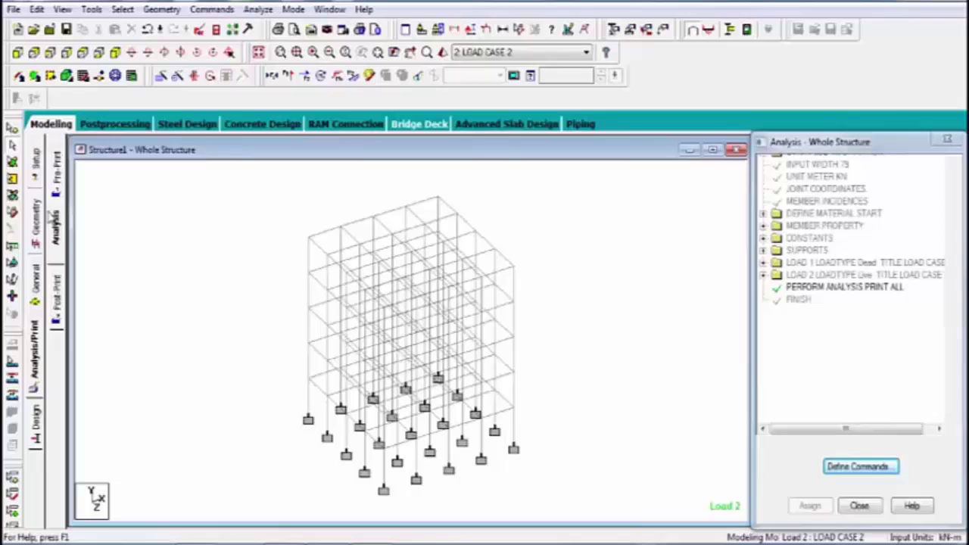
# Generate and add automatic load combinations using the Indian Code and the Genral_Structures category, deleting the old result files
pyautogui.click(35, 281)
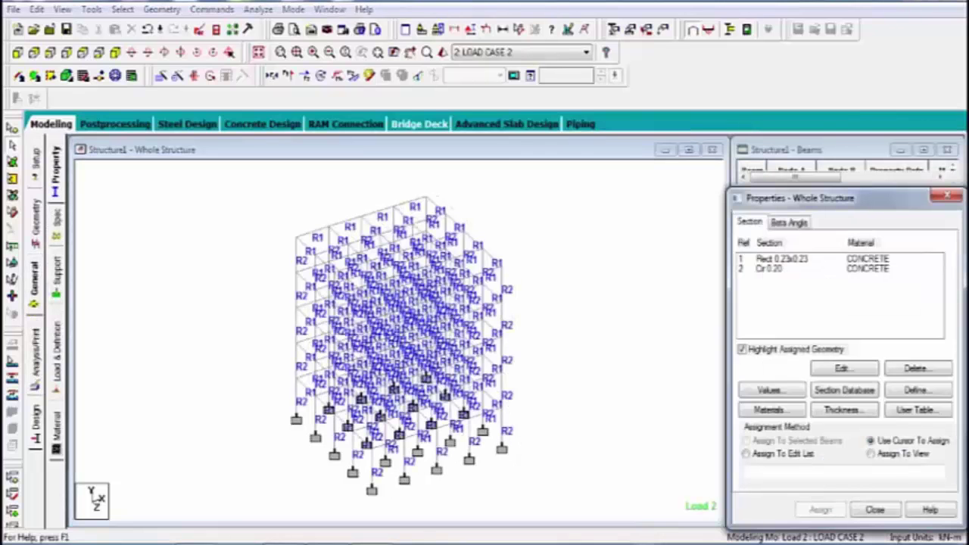
pyautogui.click(57, 341)
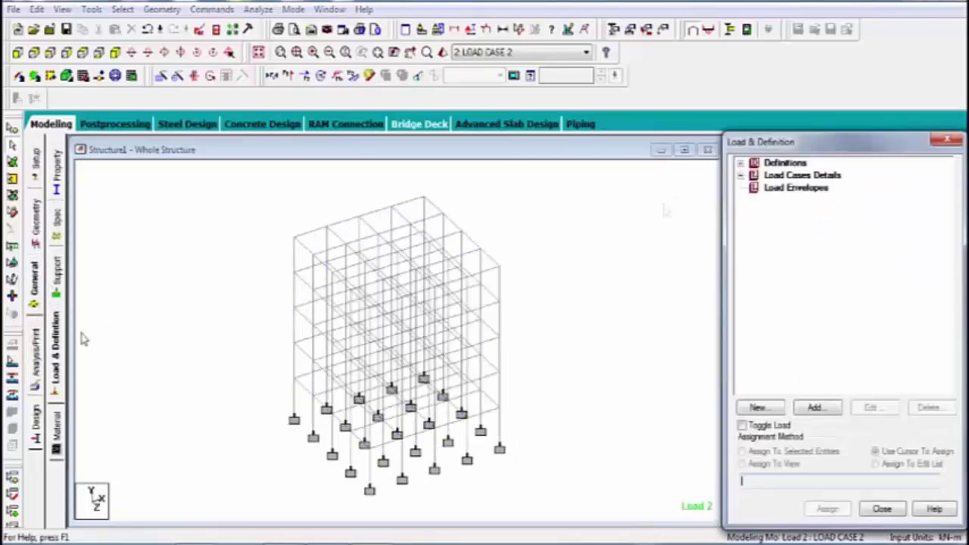
pyautogui.click(741, 175)
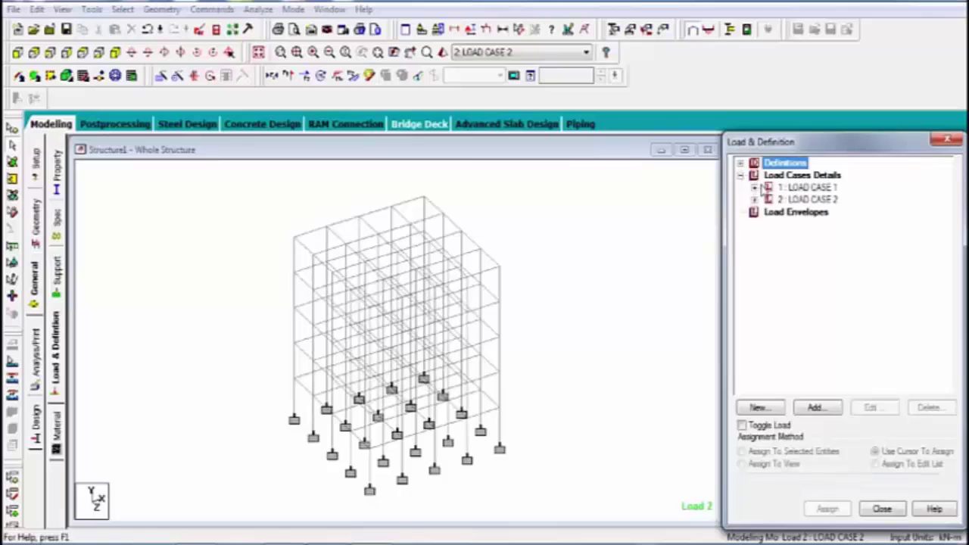
pyautogui.click(791, 176)
pyautogui.click(804, 409)
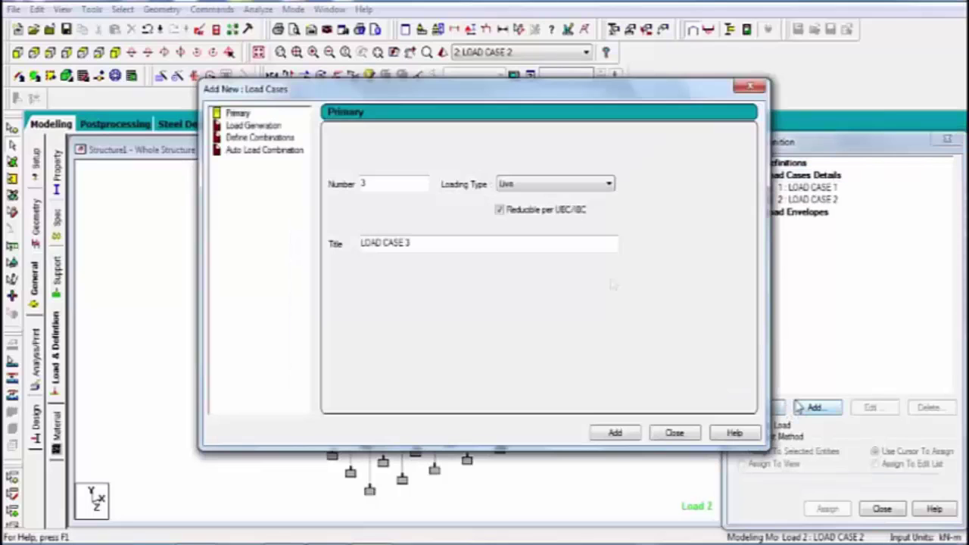
pyautogui.click(245, 151)
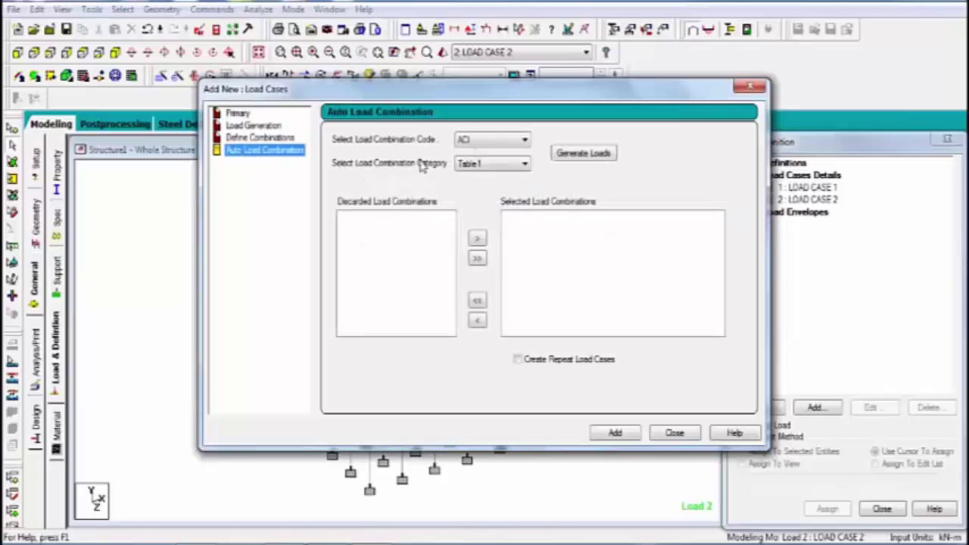
pyautogui.click(488, 146)
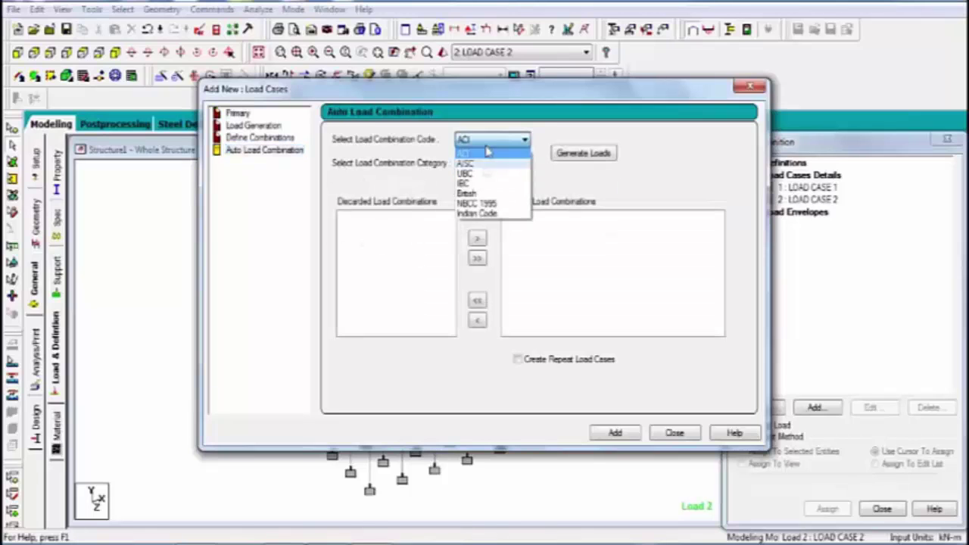
pyautogui.click(484, 214)
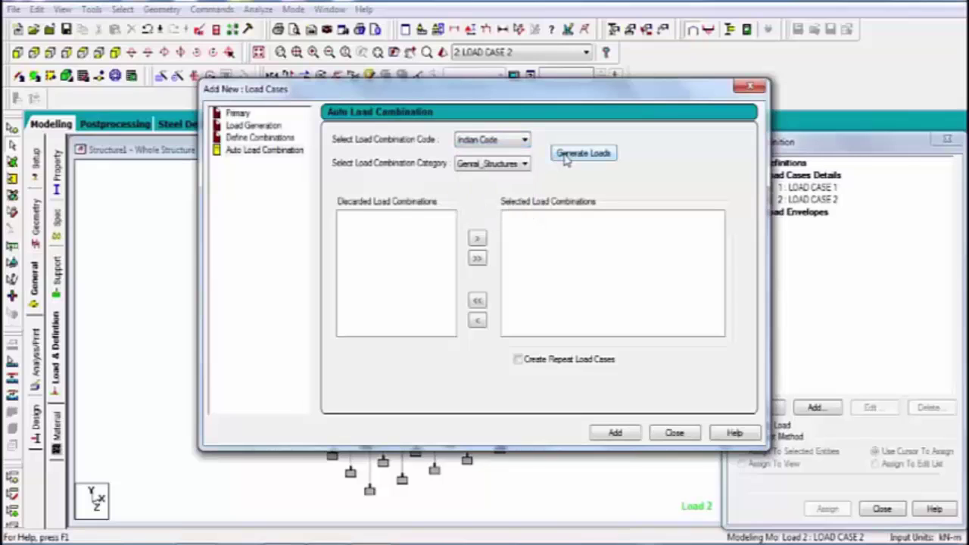
pyautogui.click(581, 153)
pyautogui.click(618, 433)
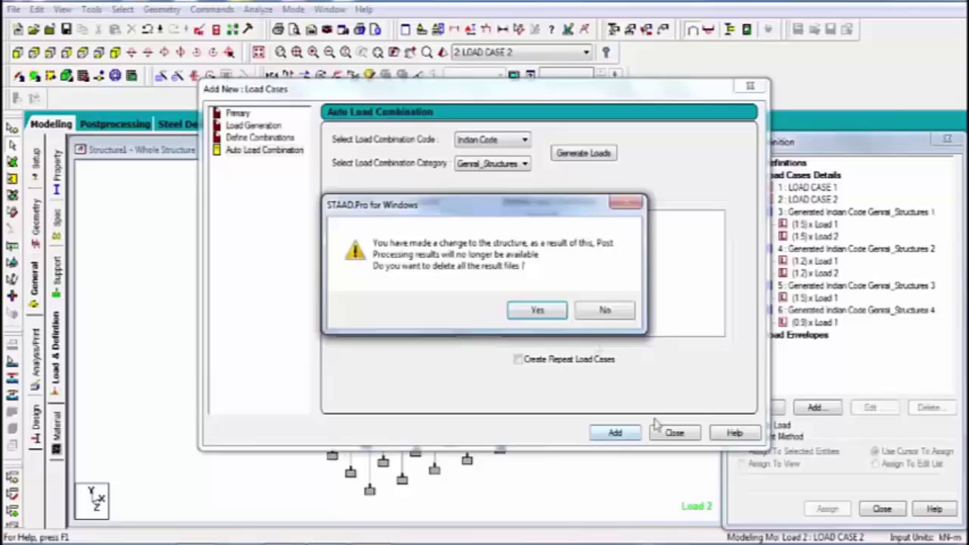
pyautogui.click(537, 310)
pyautogui.click(667, 433)
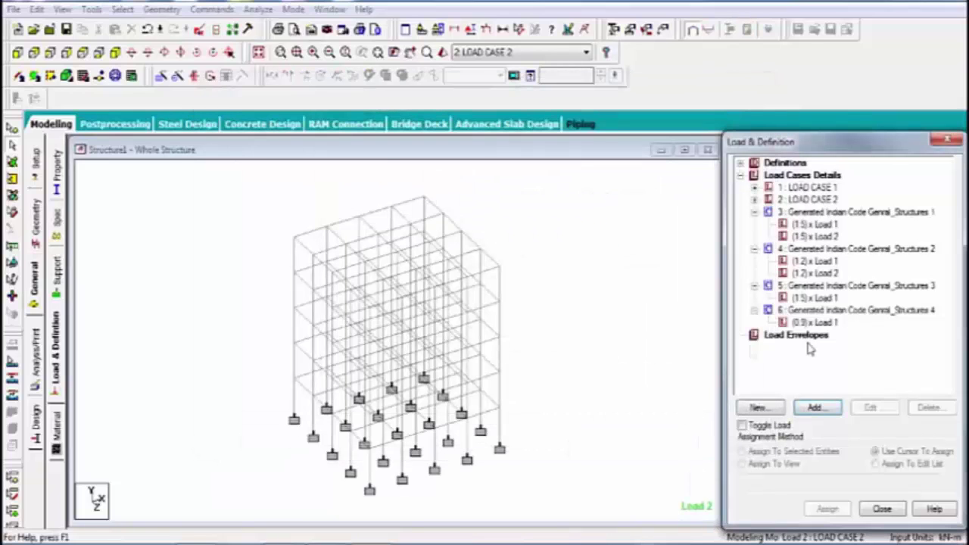
# Rerun the analysis with the load combinations included, view the output file, and return to the model
pyautogui.click(314, 169)
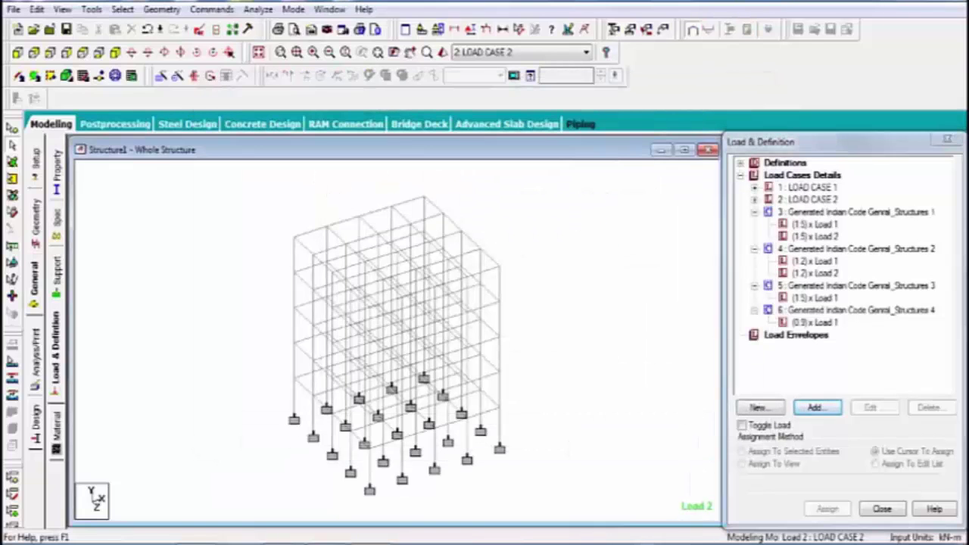
pyautogui.click(258, 9)
pyautogui.click(291, 24)
pyautogui.click(405, 290)
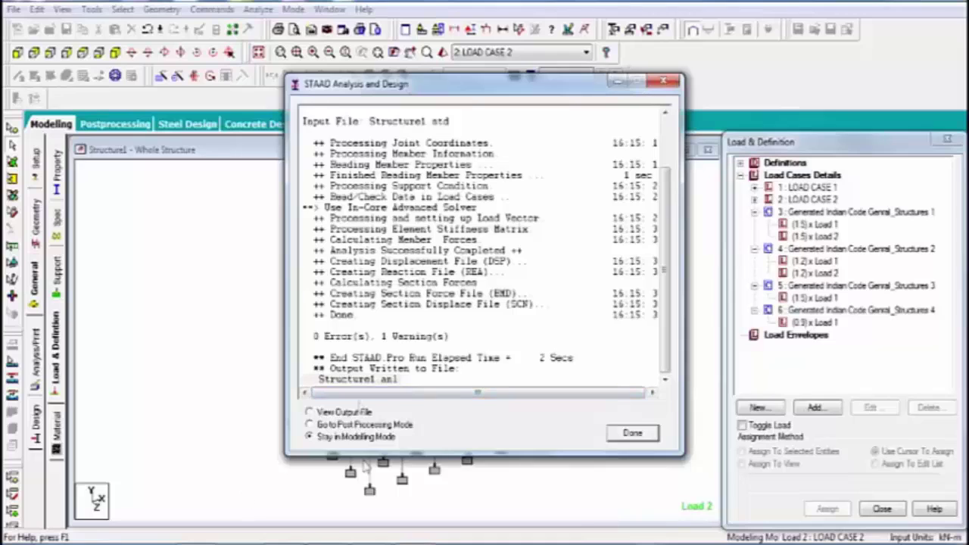
pyautogui.click(341, 414)
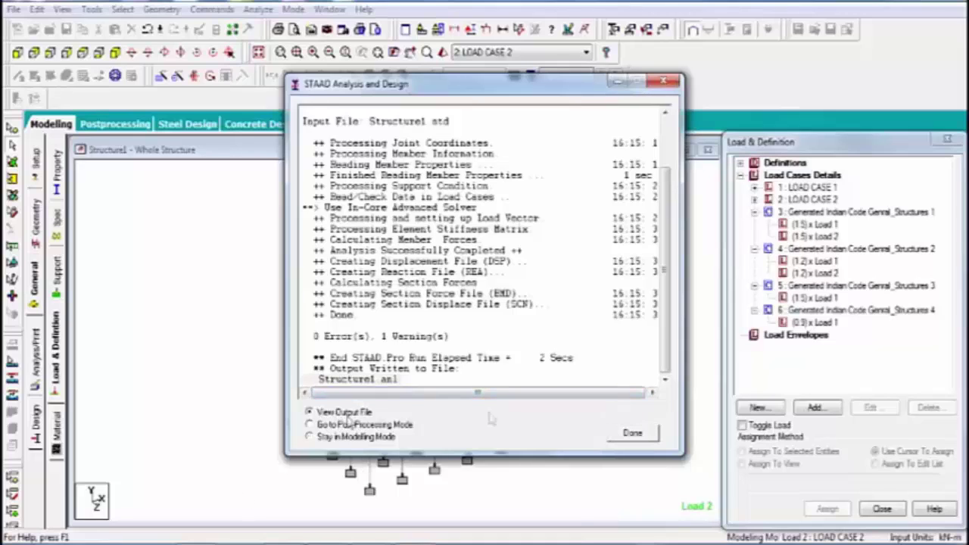
pyautogui.click(663, 84)
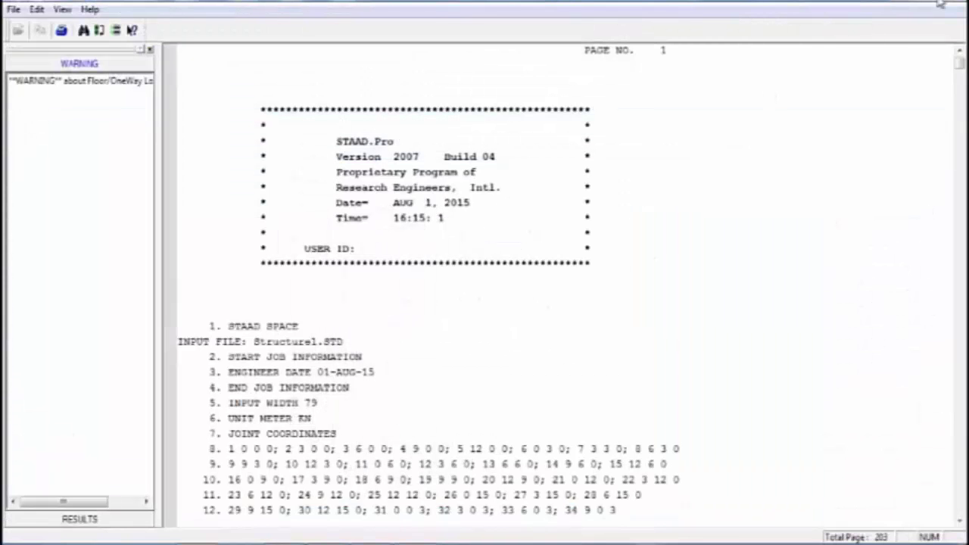
pyautogui.click(942, 4)
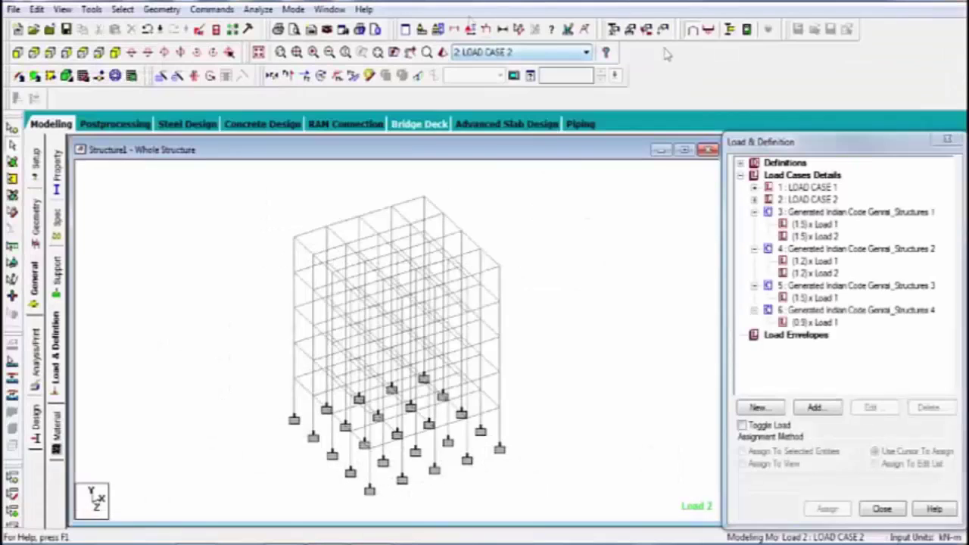
# Switch the structure to the interactive Concrete Design mode
pyautogui.click(293, 9)
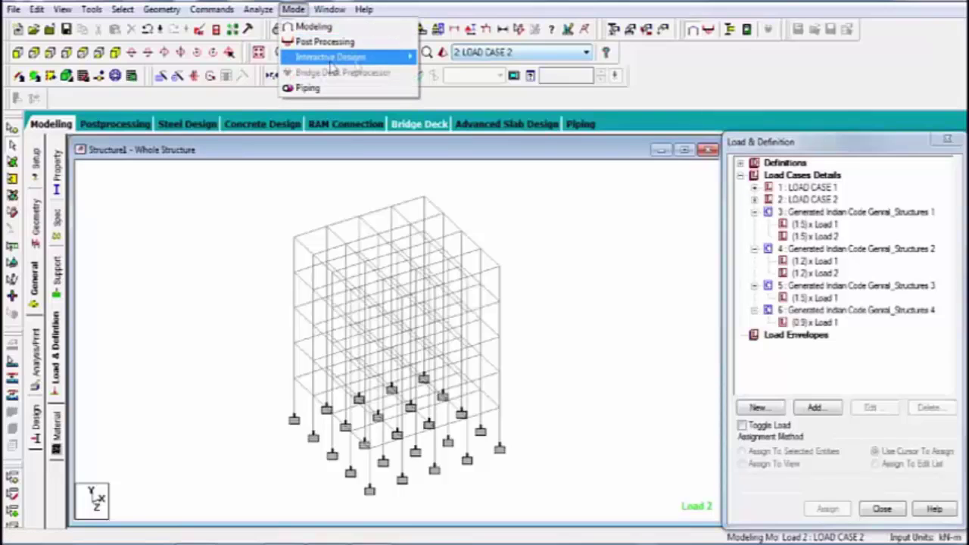
pyautogui.moveTo(360, 60)
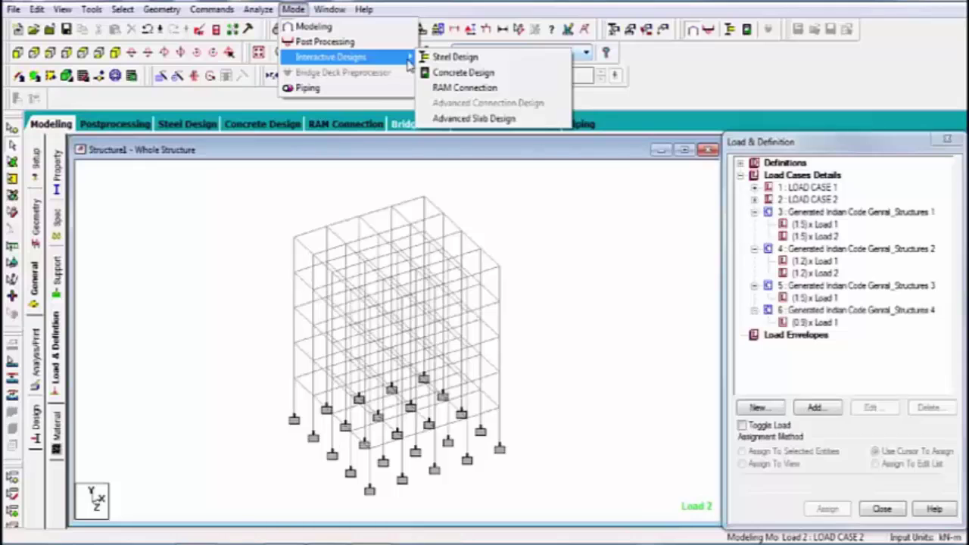
pyautogui.click(447, 74)
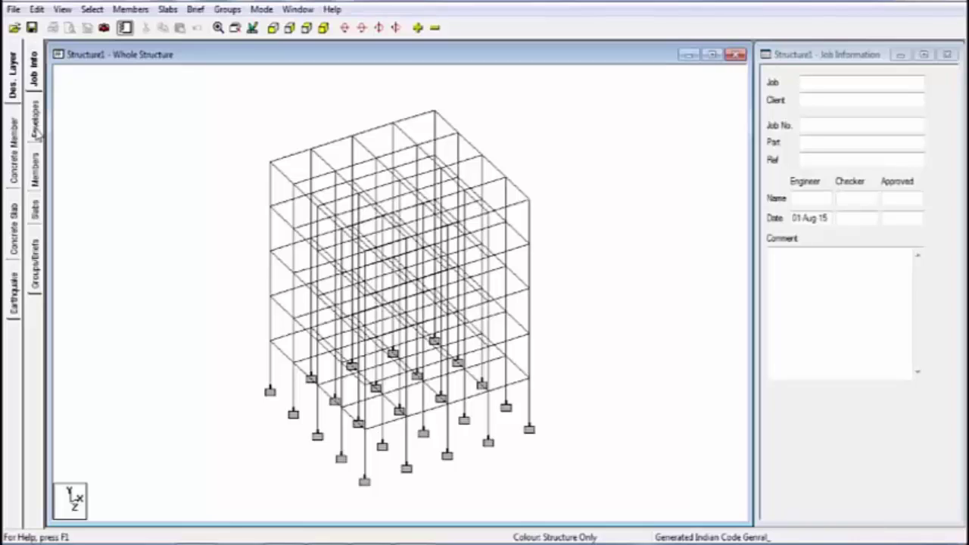
pyautogui.click(906, 65)
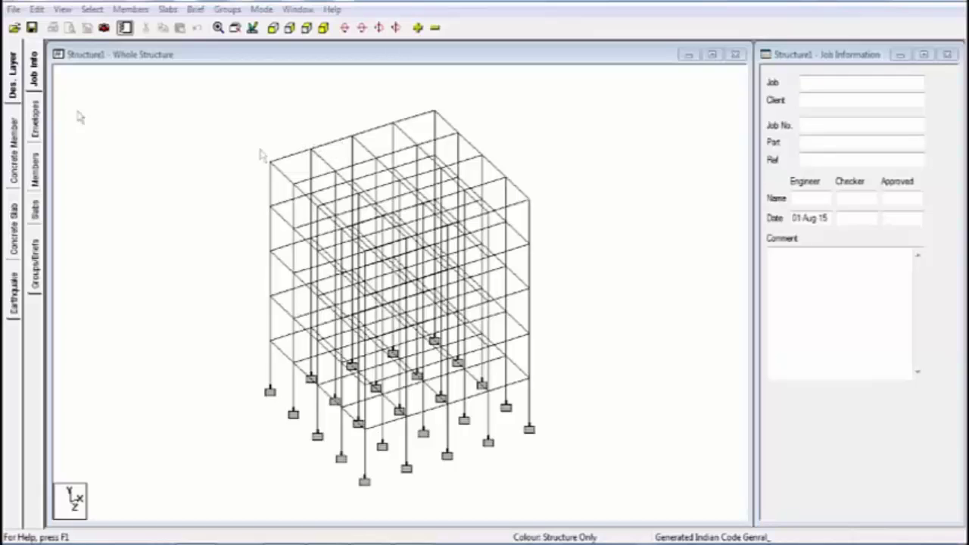
# Create a new design envelope named Beam
pyautogui.click(36, 130)
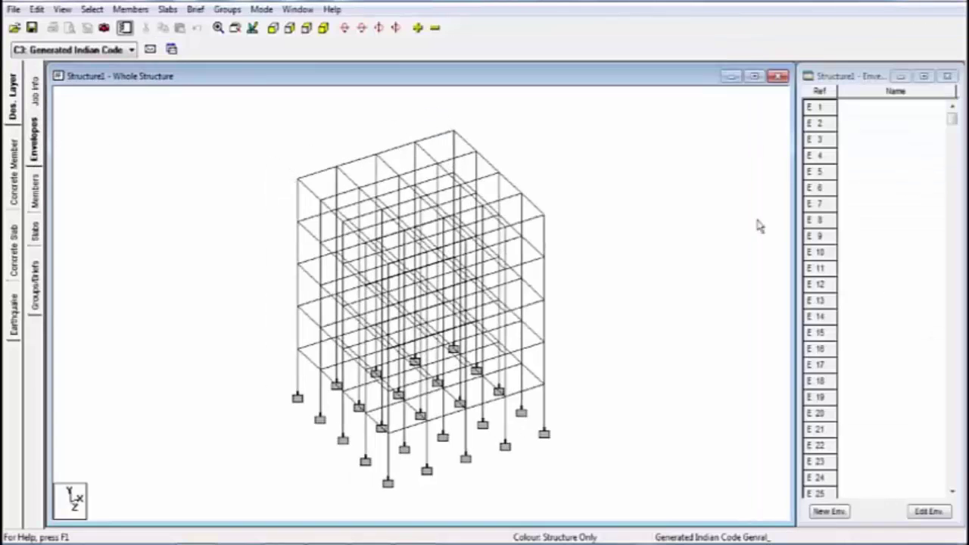
pyautogui.click(874, 186)
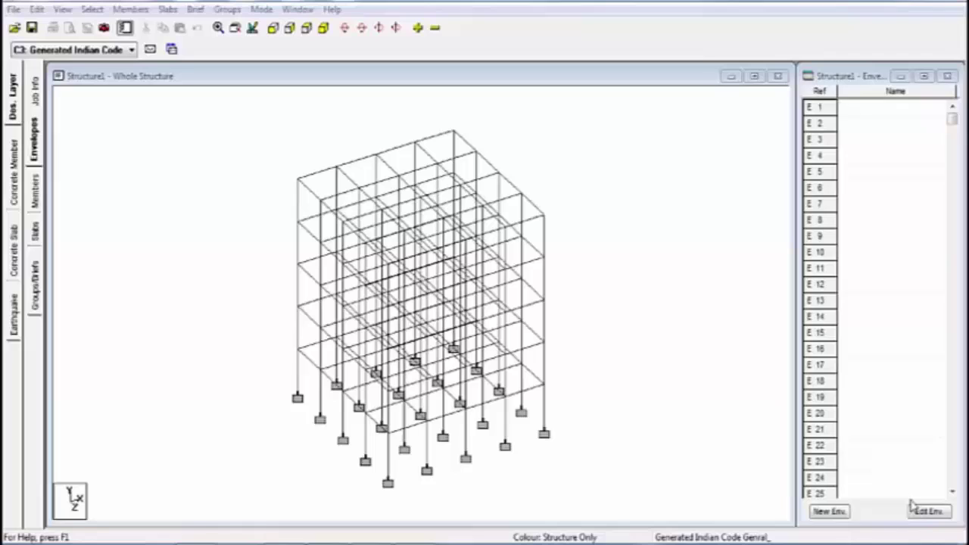
pyautogui.click(840, 513)
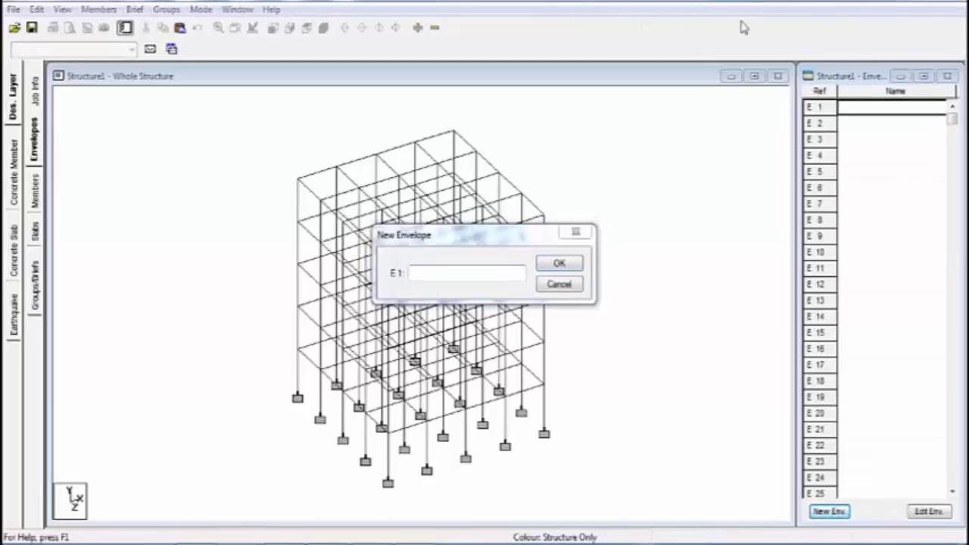
pyautogui.click(464, 274)
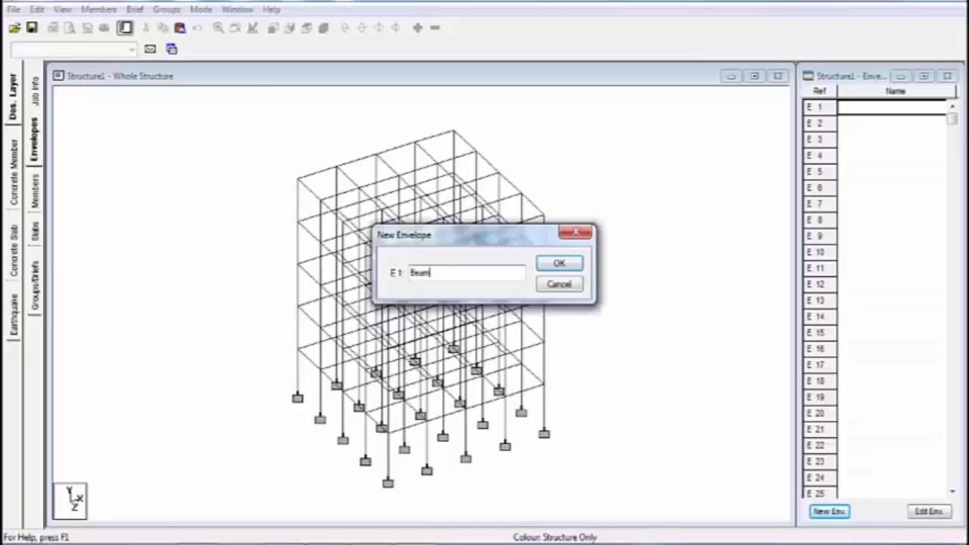
pyautogui.click(560, 265)
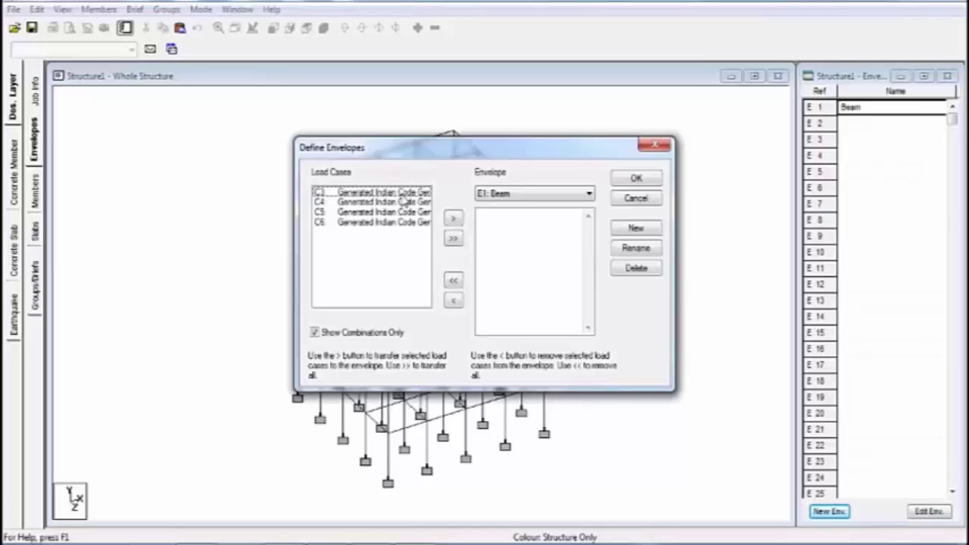
# Include the generated Indian Code combinations C3 to C6 in the Beam envelope, listing combinations only
pyautogui.moveTo(401, 192); pyautogui.dragTo(393, 226)
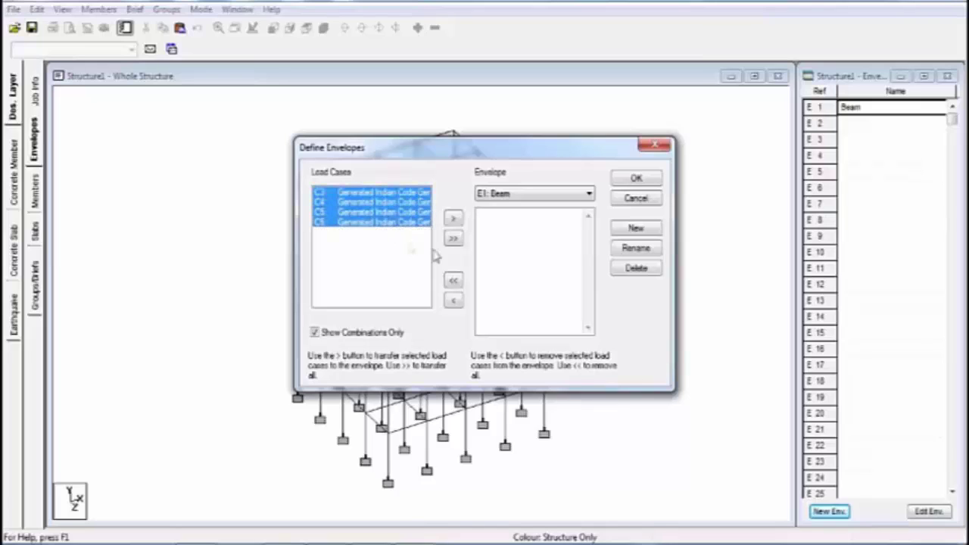
pyautogui.click(453, 241)
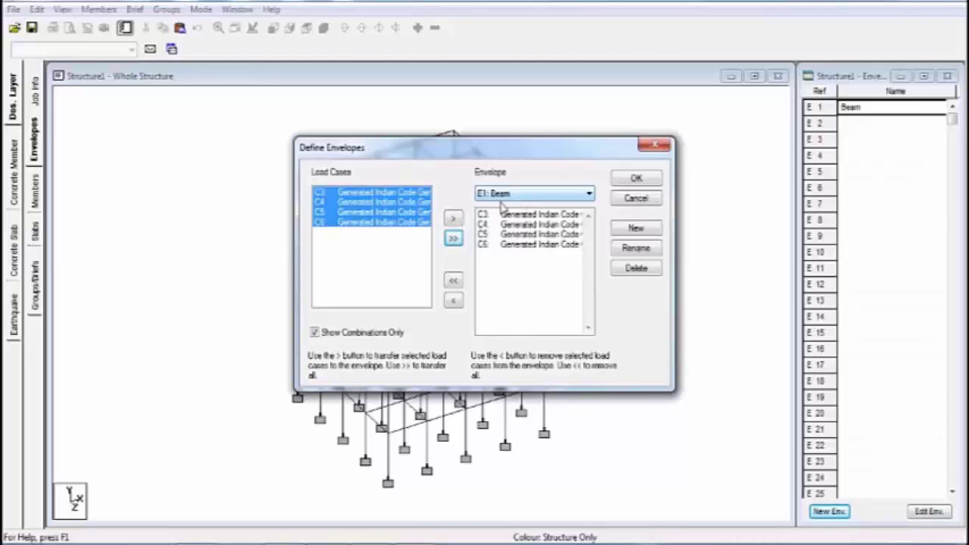
pyautogui.click(455, 238)
pyautogui.click(315, 333)
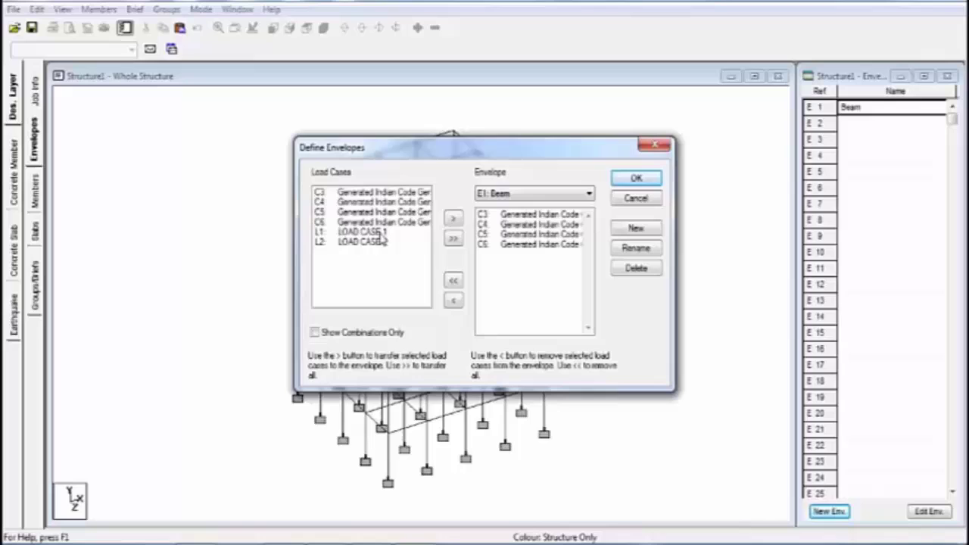
pyautogui.click(315, 334)
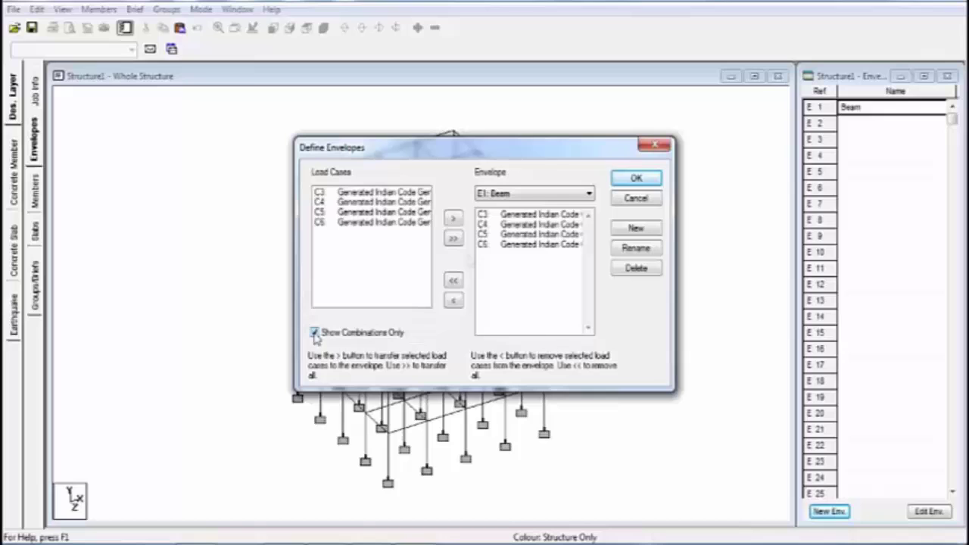
pyautogui.click(636, 179)
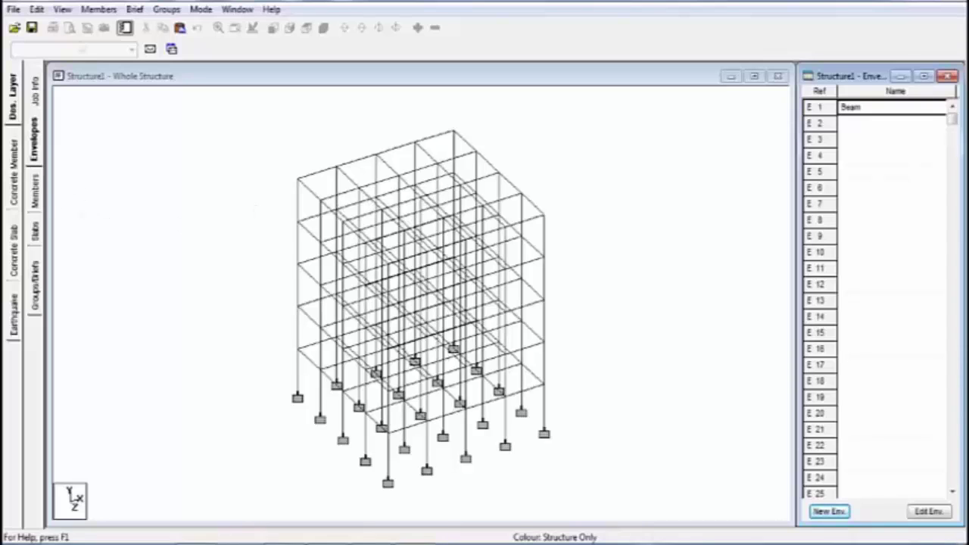
# Select the beams of all five floor levels in the front view and auto-form them into design members
pyautogui.click(272, 28)
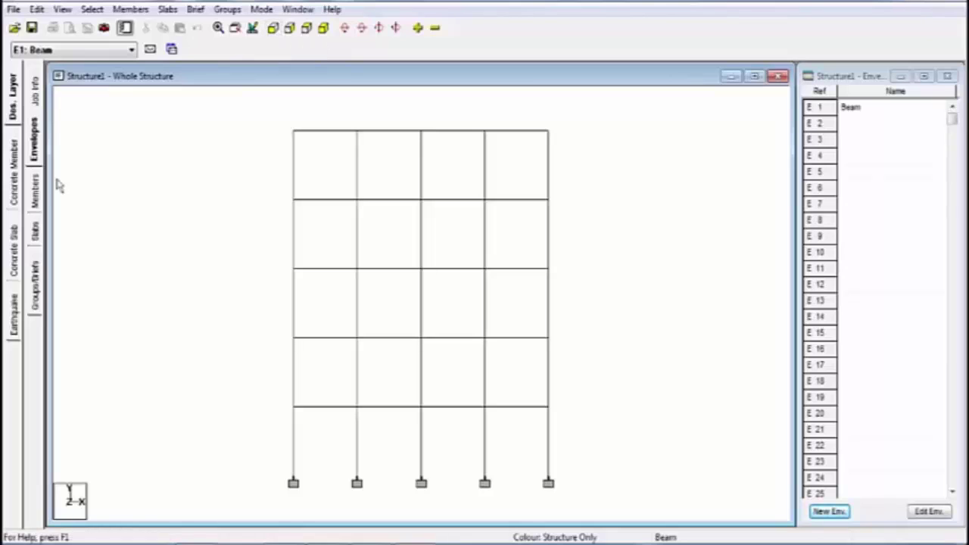
pyautogui.click(35, 197)
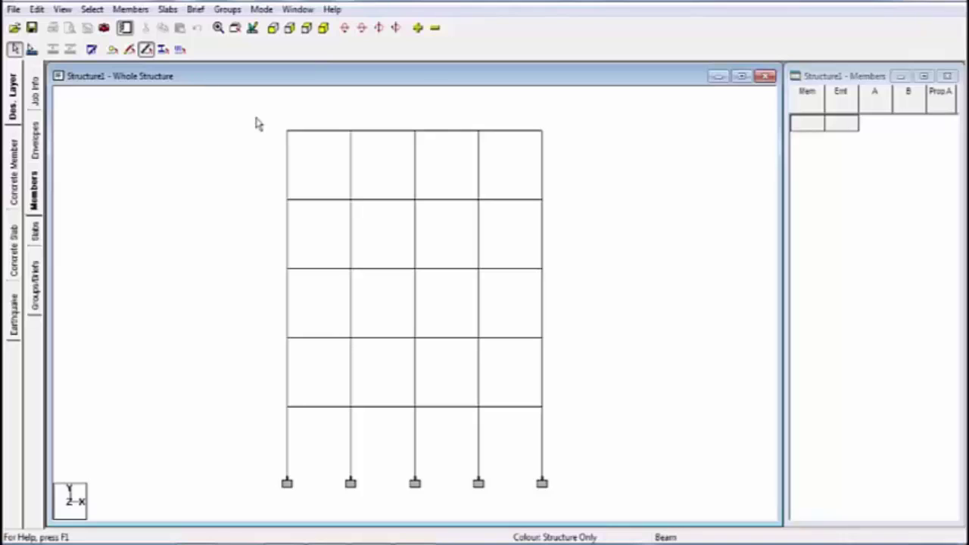
pyautogui.moveTo(256, 119); pyautogui.dragTo(556, 134)
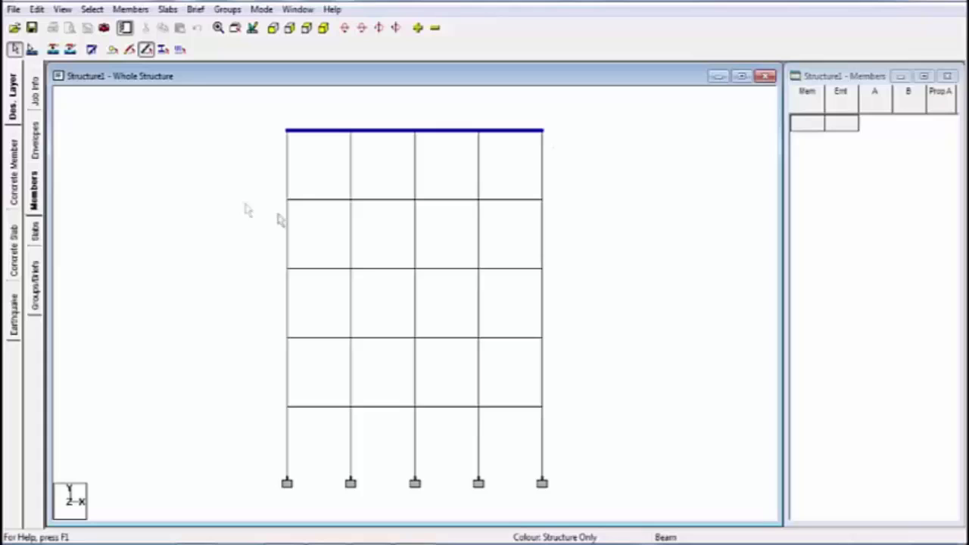
pyautogui.moveTo(252, 194); pyautogui.dragTo(573, 206)
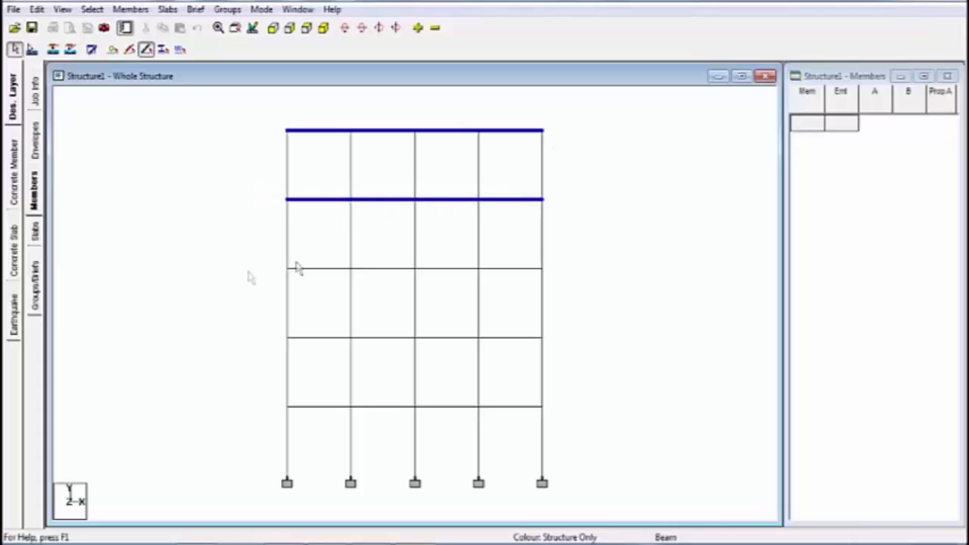
pyautogui.moveTo(258, 259); pyautogui.dragTo(559, 278)
pyautogui.moveTo(253, 328); pyautogui.dragTo(533, 342)
pyautogui.moveTo(259, 396); pyautogui.dragTo(562, 413)
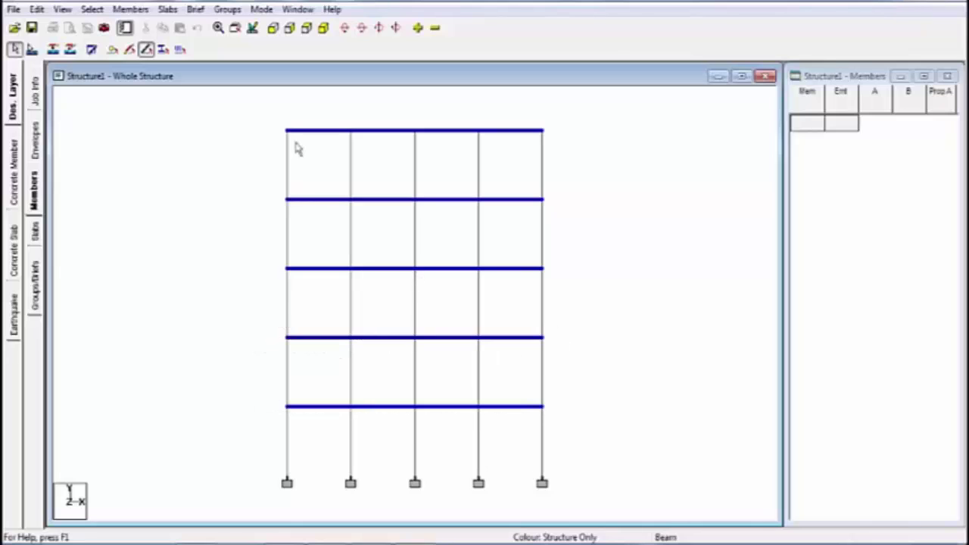
pyautogui.click(71, 51)
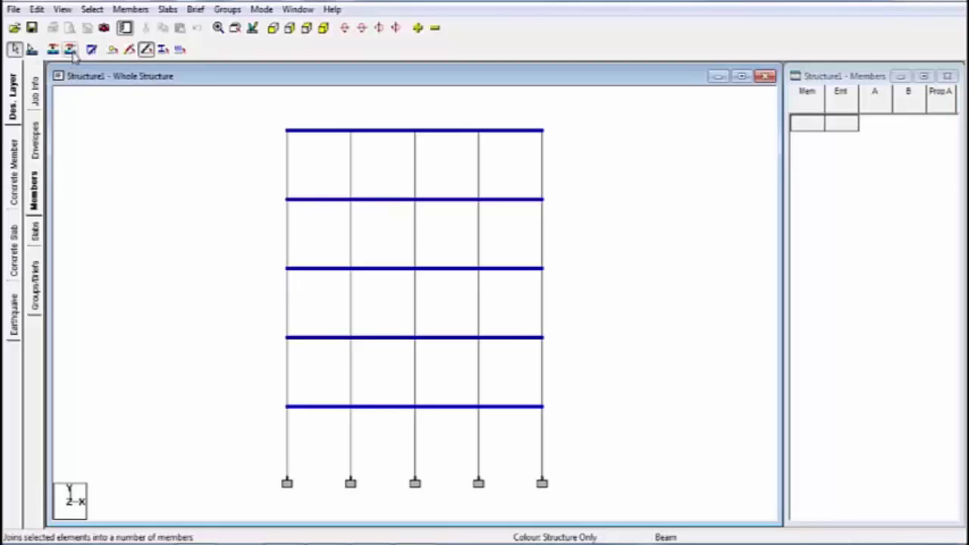
pyautogui.click(132, 10)
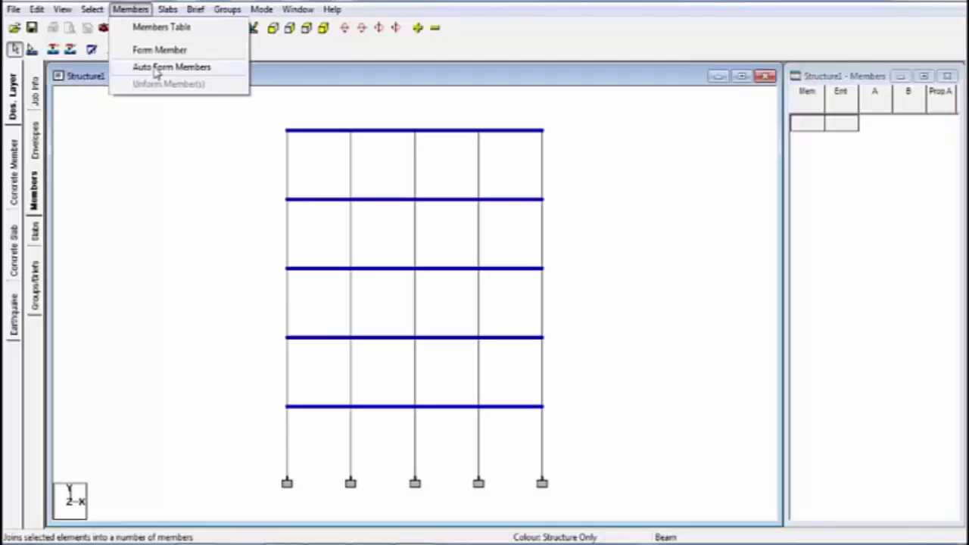
pyautogui.click(156, 67)
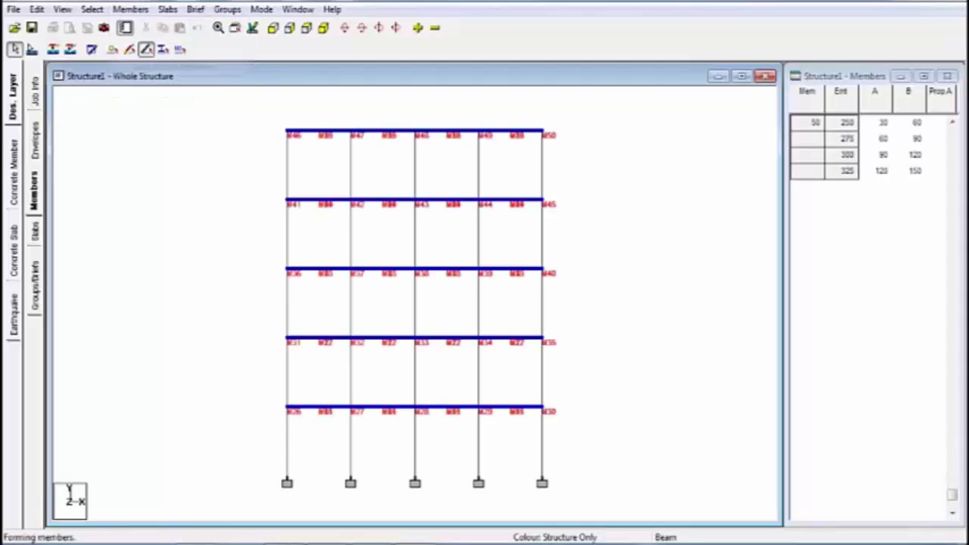
# Create a new design brief named Beam with design code IS456 and design type Beam
pyautogui.click(35, 291)
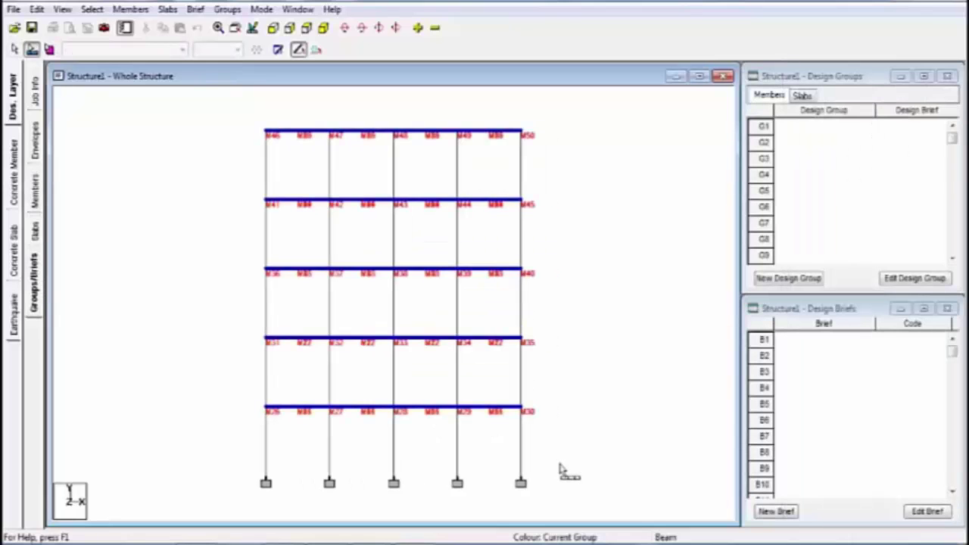
pyautogui.click(785, 512)
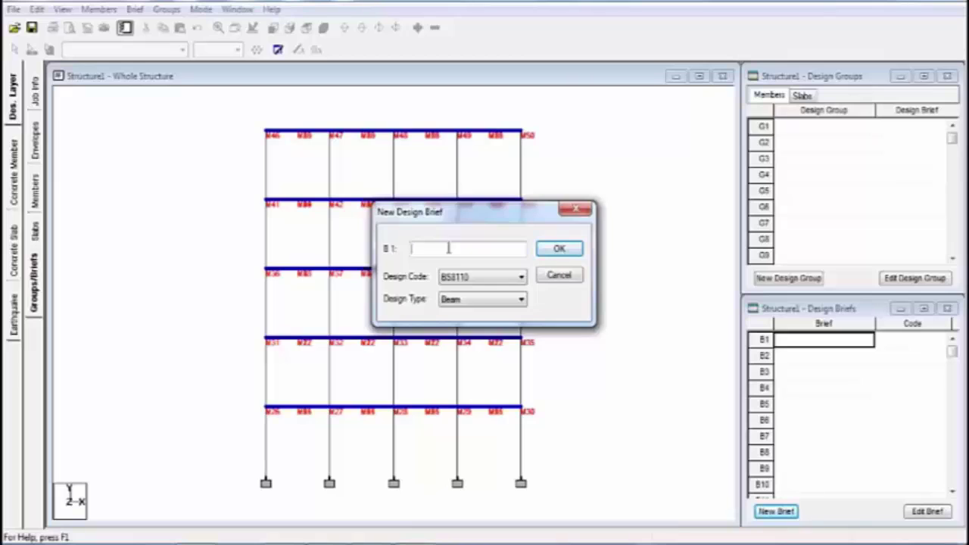
pyautogui.write('Beam')
pyautogui.click(478, 278)
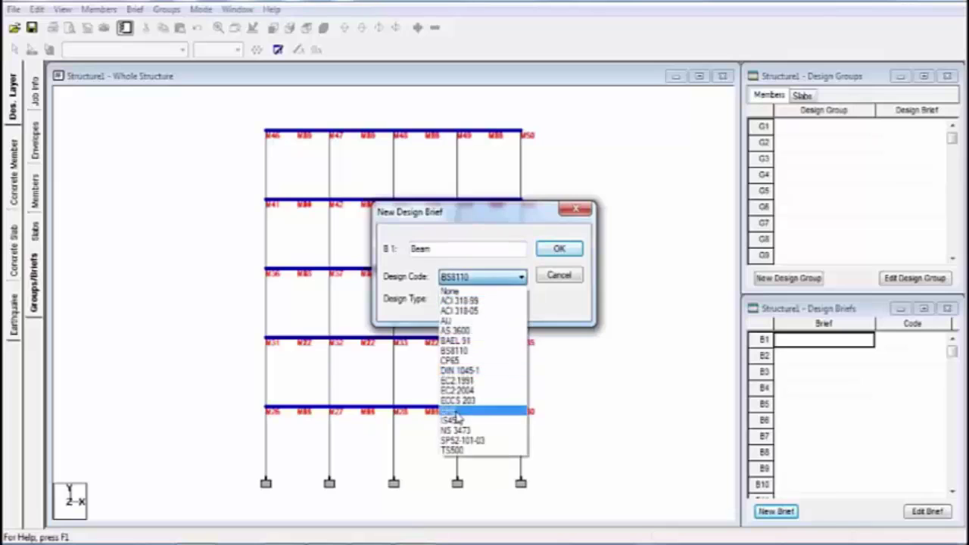
pyautogui.click(456, 421)
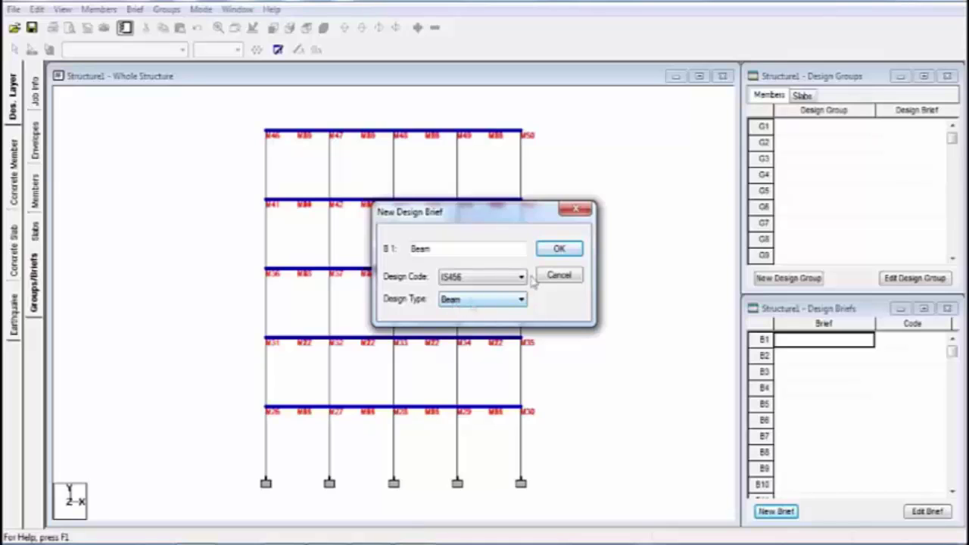
pyautogui.click(519, 301)
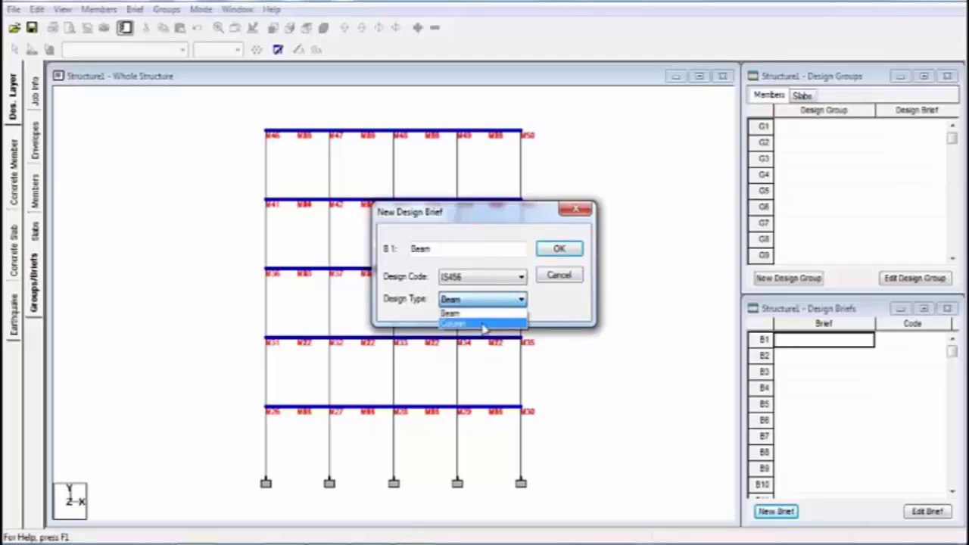
pyautogui.click(477, 313)
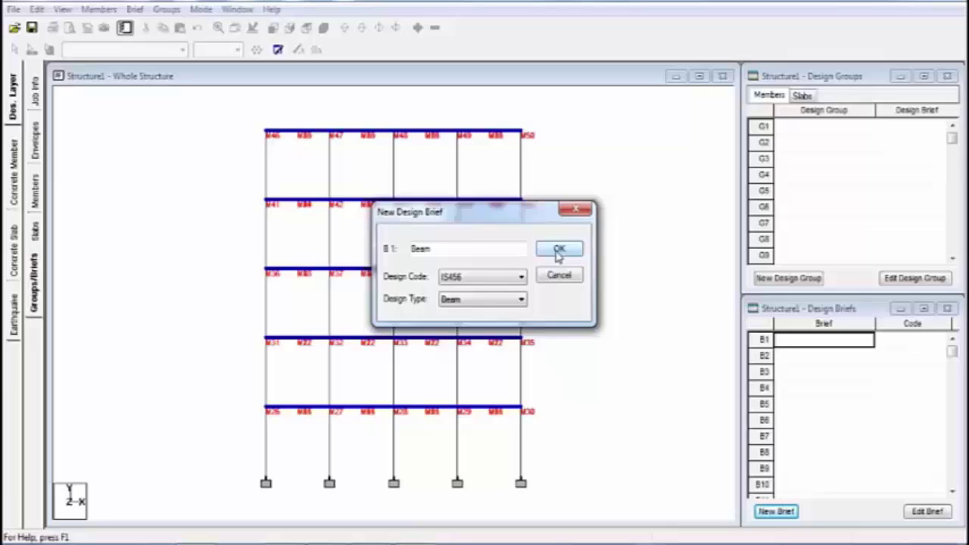
pyautogui.click(558, 253)
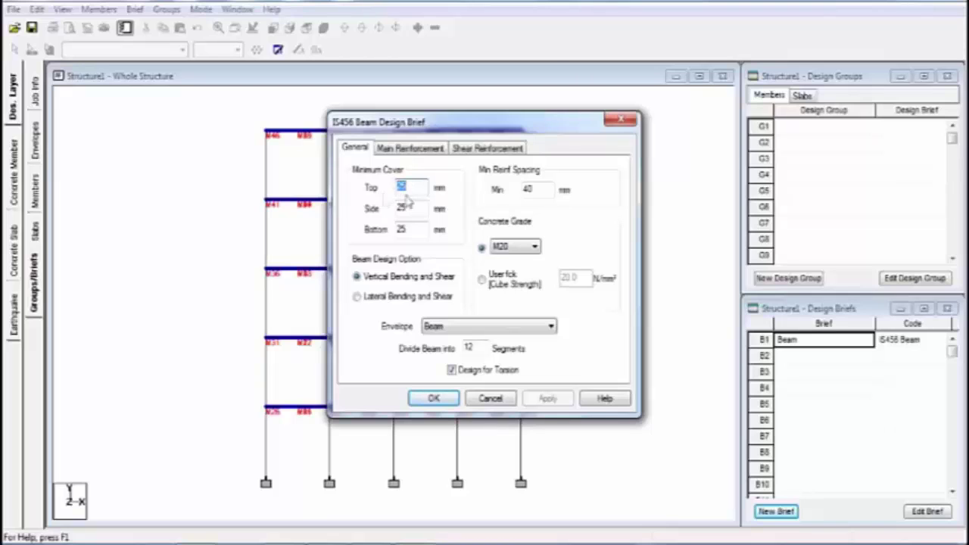
# Set the Beam brief's concrete grade to M30 and main bar type to Fe500, keeping the default shear reinforcement settings
pyautogui.click(407, 228)
pyautogui.click(533, 248)
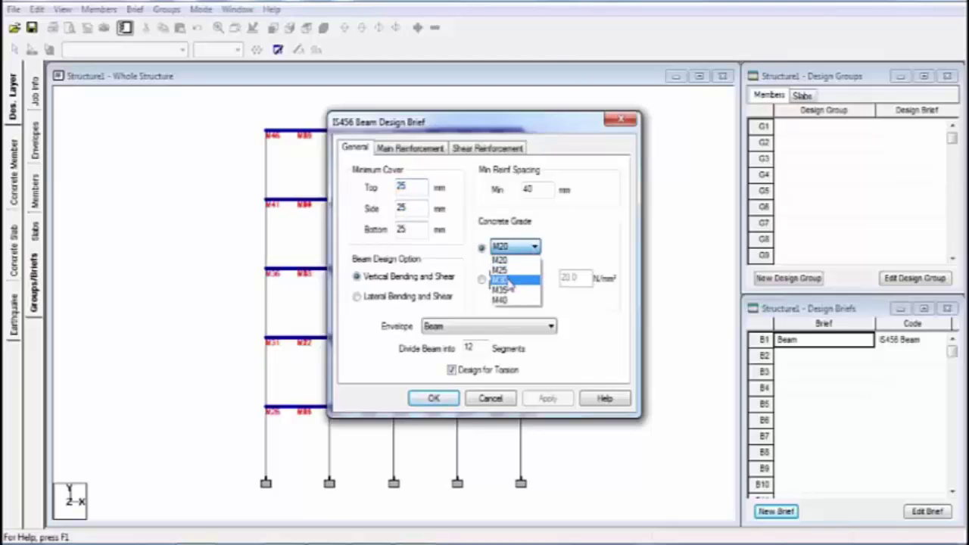
pyautogui.click(506, 281)
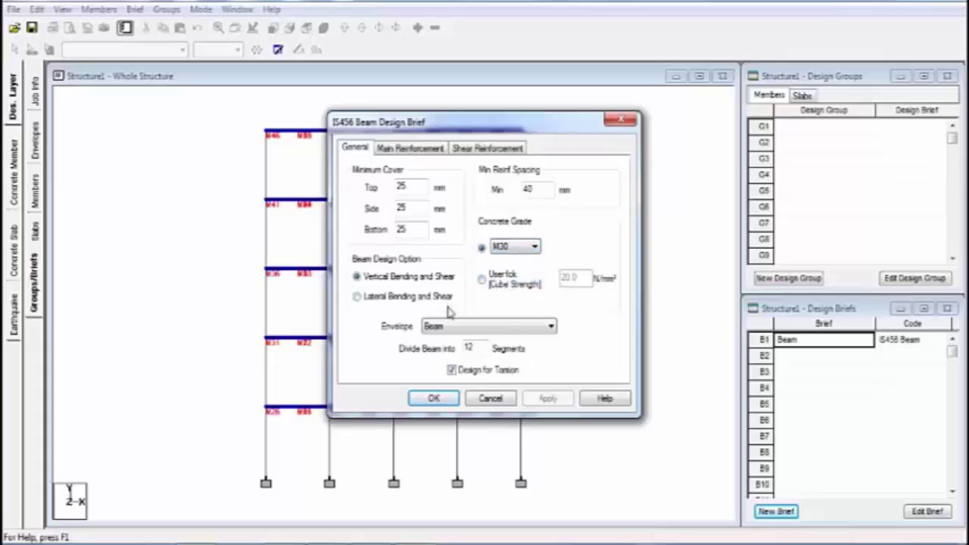
pyautogui.click(413, 148)
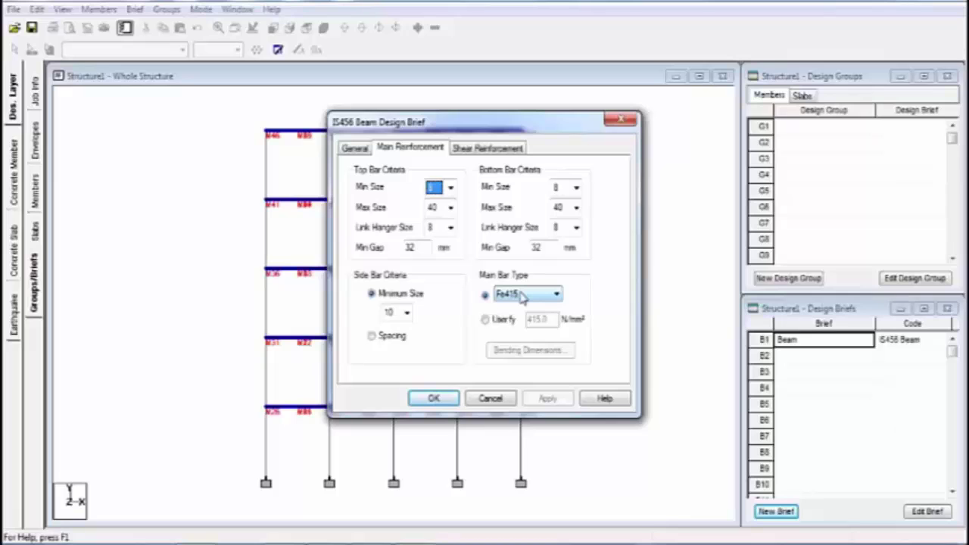
pyautogui.click(522, 295)
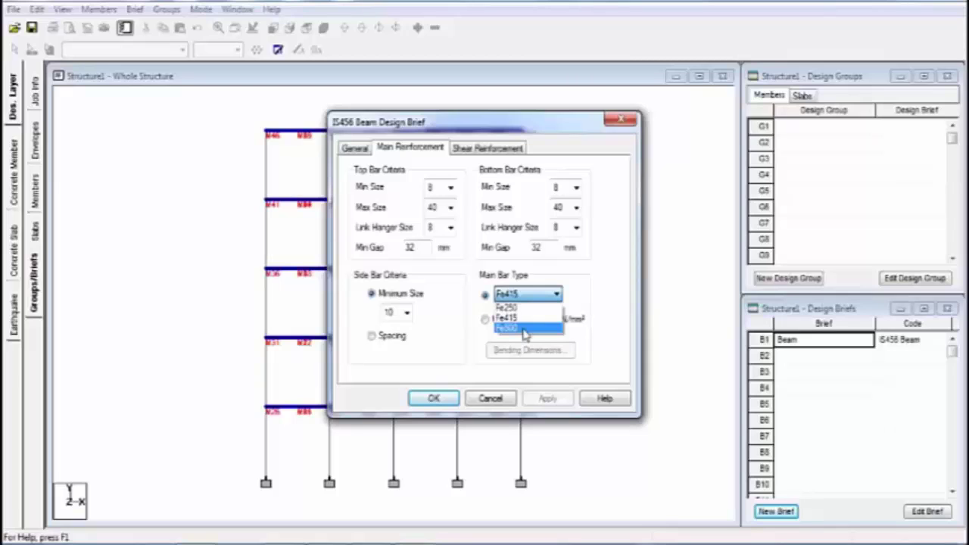
pyautogui.click(525, 328)
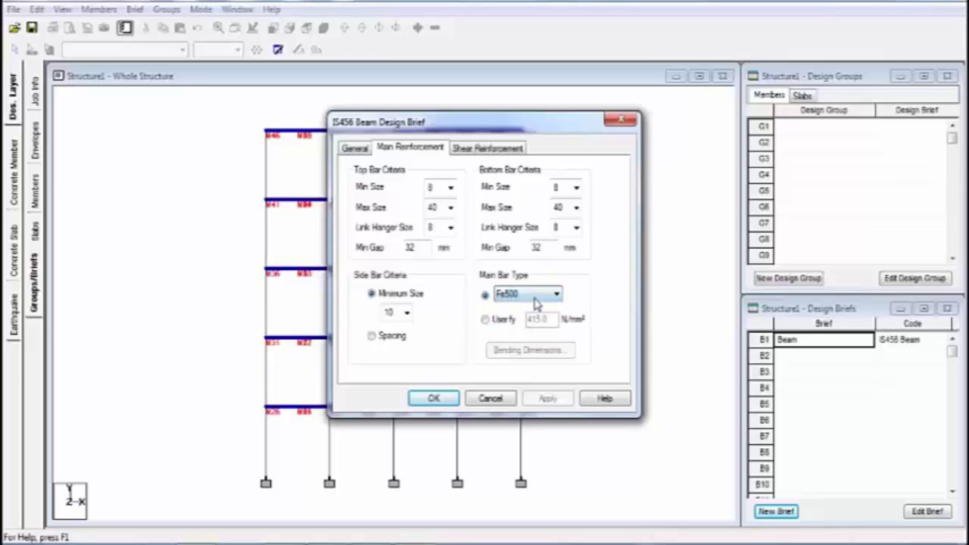
pyautogui.click(483, 150)
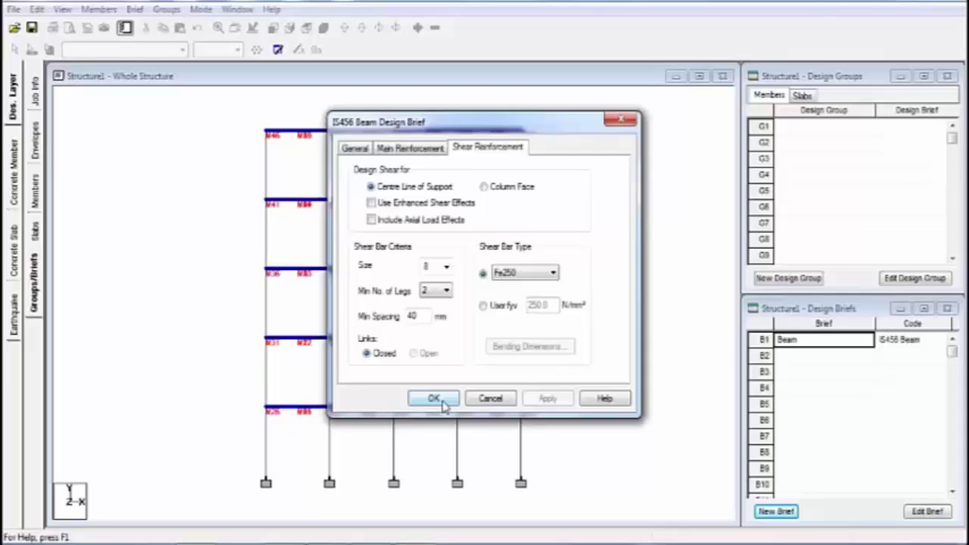
pyautogui.click(433, 399)
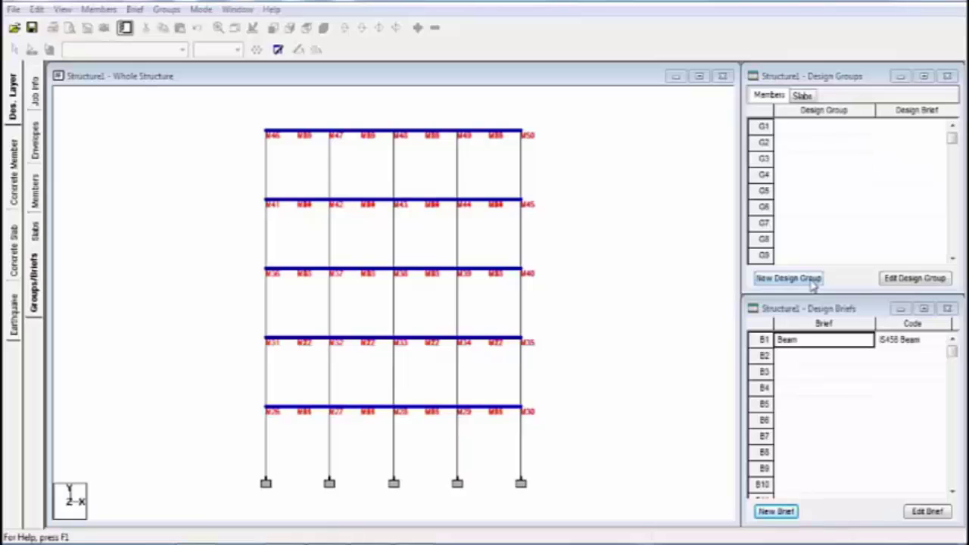
# Create the member design group Design Group 1 with the Beam design brief assigned
pyautogui.click(814, 281)
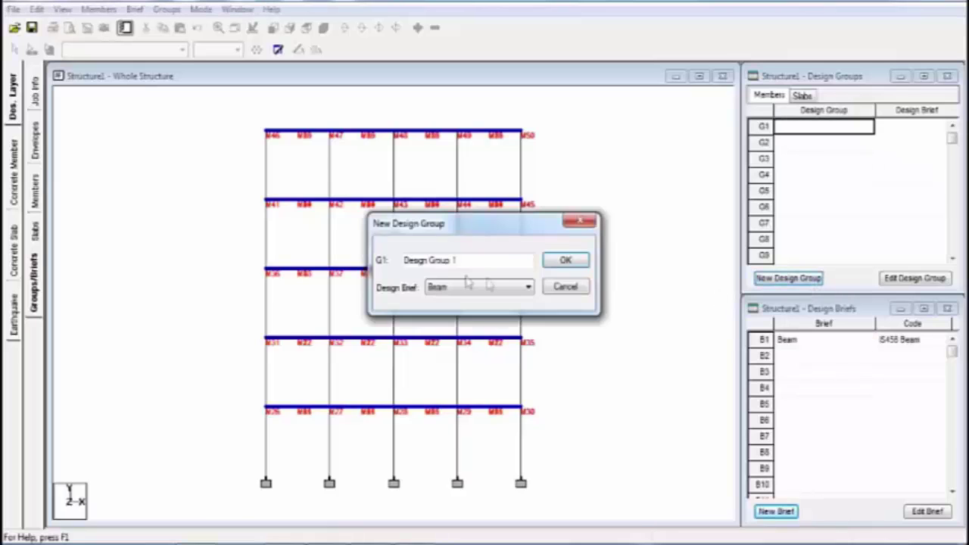
pyautogui.moveTo(492, 229); pyautogui.dragTo(363, 216)
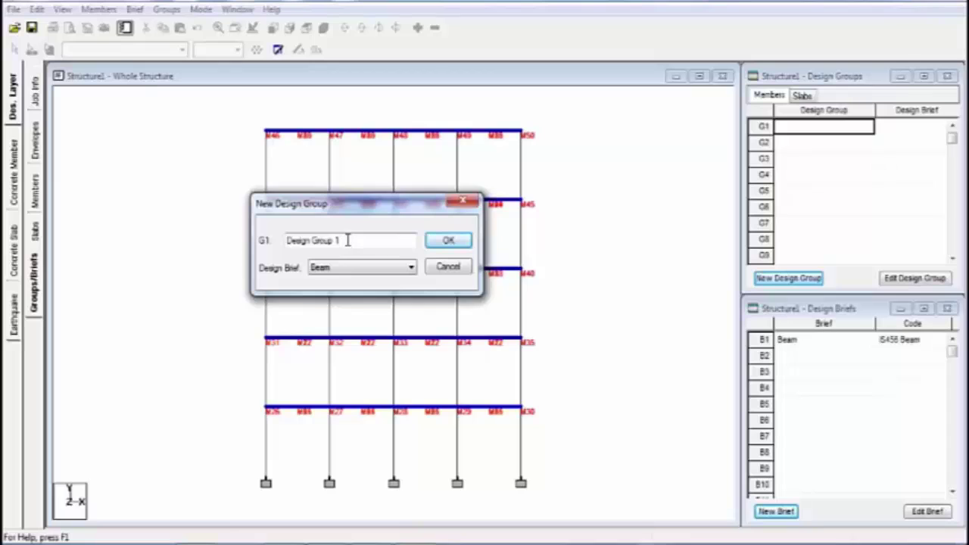
pyautogui.press('Tab')
pyautogui.click(363, 269)
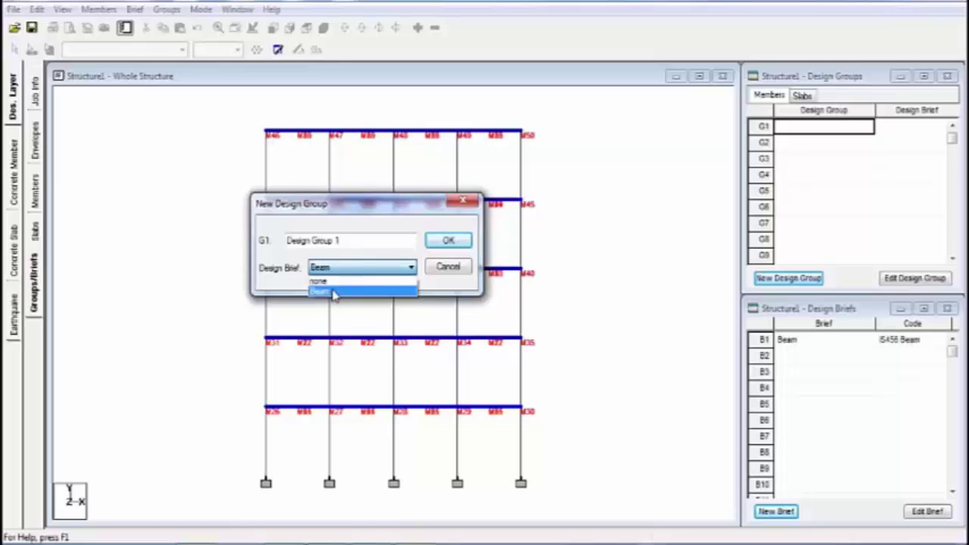
pyautogui.click(333, 292)
pyautogui.click(449, 241)
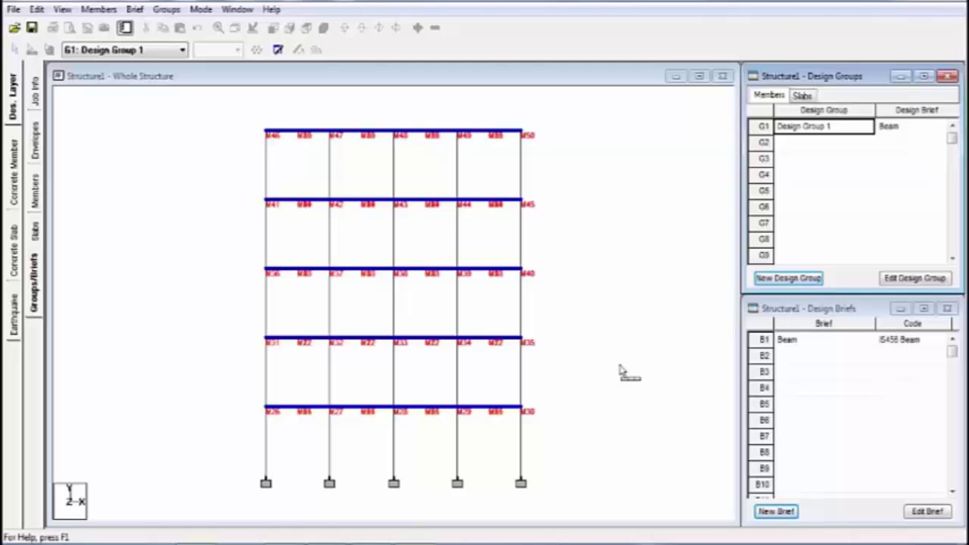
# Reselect the beams of all five floor levels and add them to Design Group 1
pyautogui.click(619, 371)
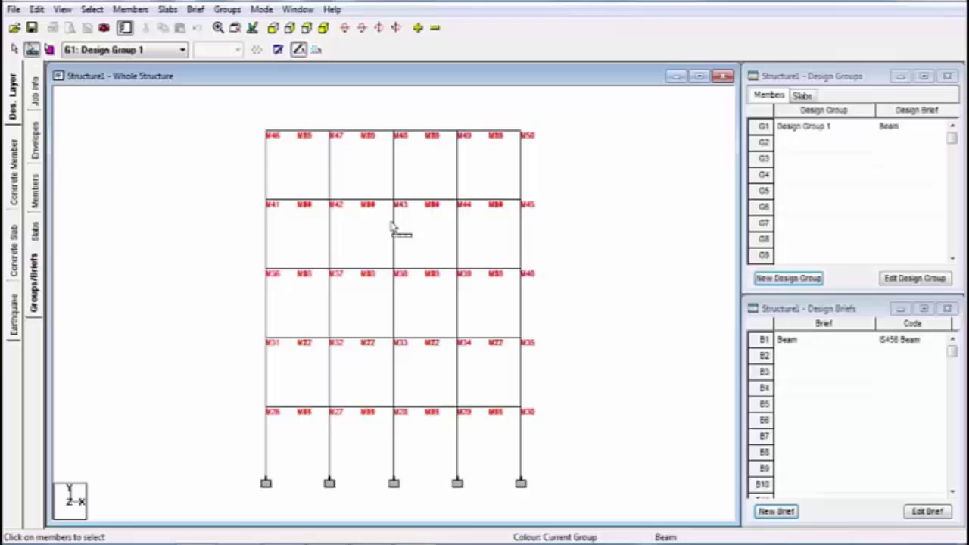
pyautogui.moveTo(209, 111); pyautogui.dragTo(528, 143)
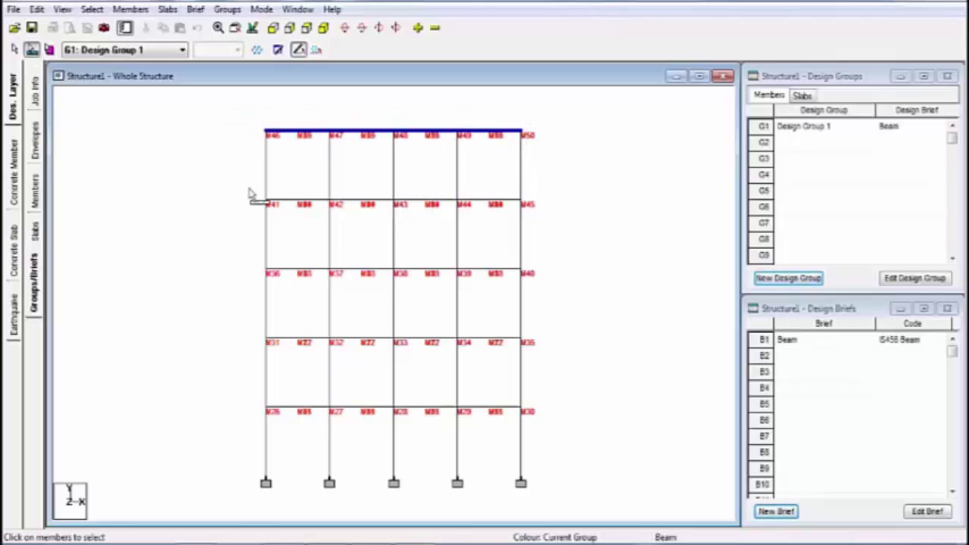
pyautogui.moveTo(244, 192); pyautogui.dragTo(531, 204)
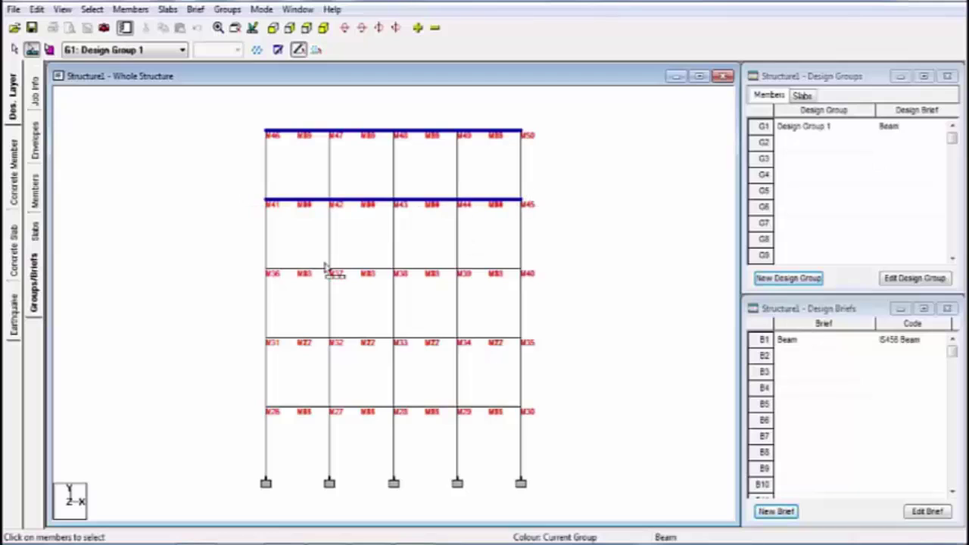
pyautogui.moveTo(243, 262); pyautogui.dragTo(536, 277)
pyautogui.moveTo(237, 329); pyautogui.dragTo(534, 346)
pyautogui.moveTo(243, 399); pyautogui.dragTo(534, 414)
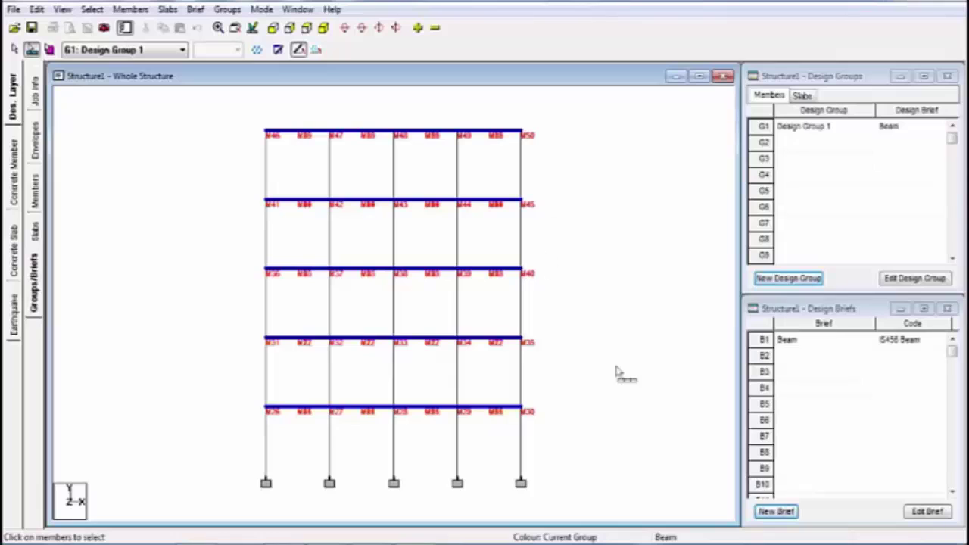
pyautogui.rightClick(181, 264)
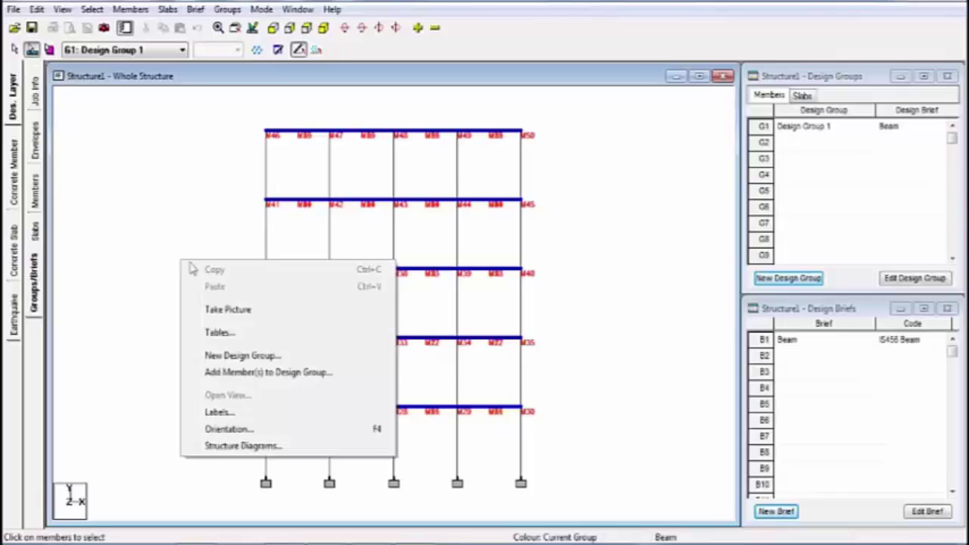
pyautogui.click(315, 380)
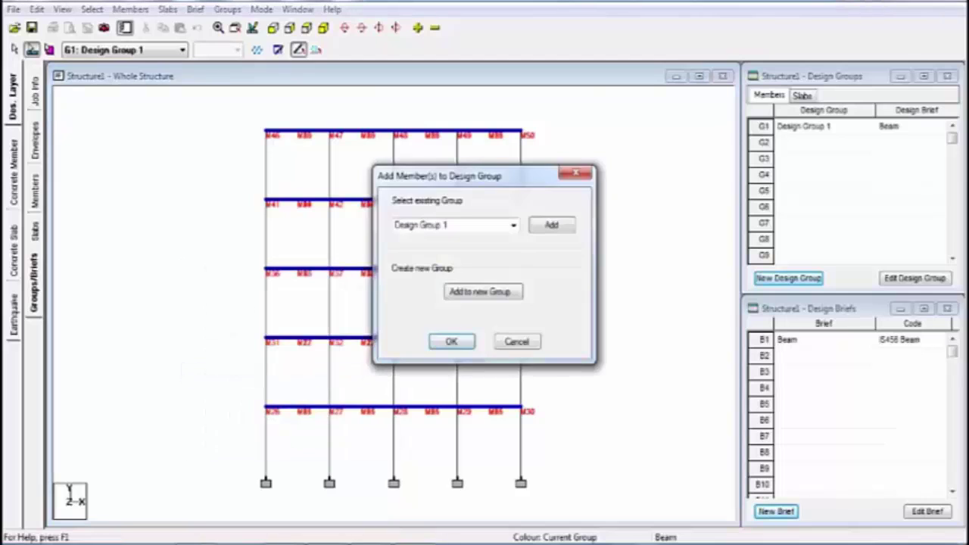
pyautogui.moveTo(429, 160); pyautogui.dragTo(240, 147)
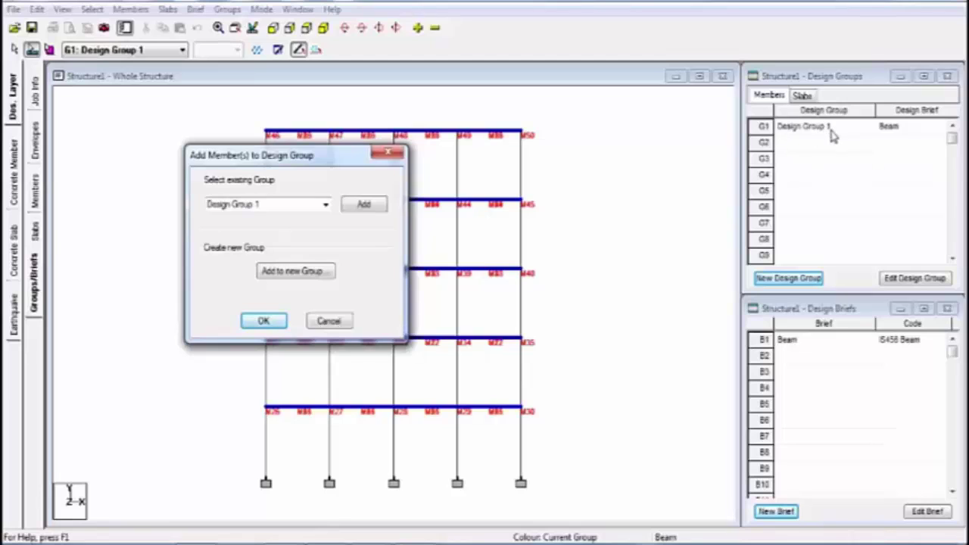
pyautogui.click(364, 208)
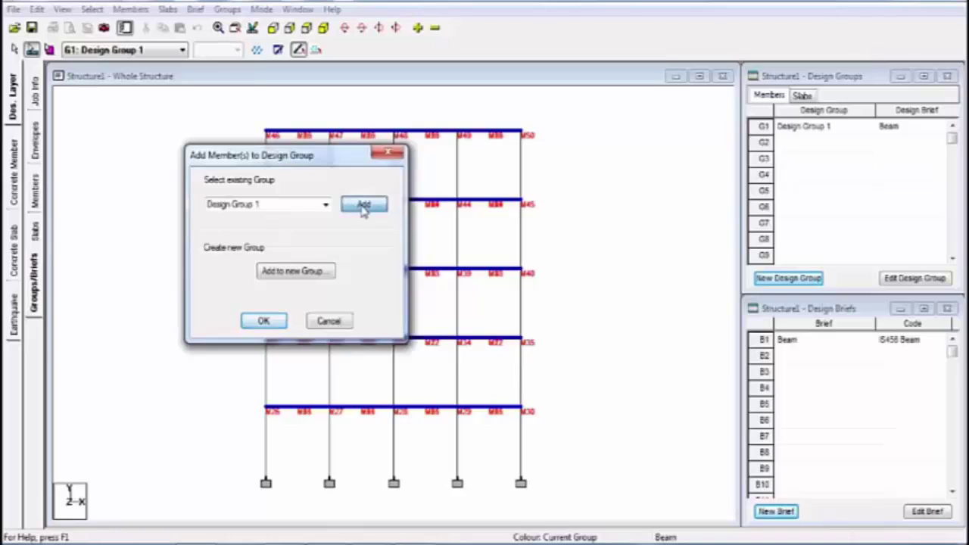
pyautogui.click(265, 322)
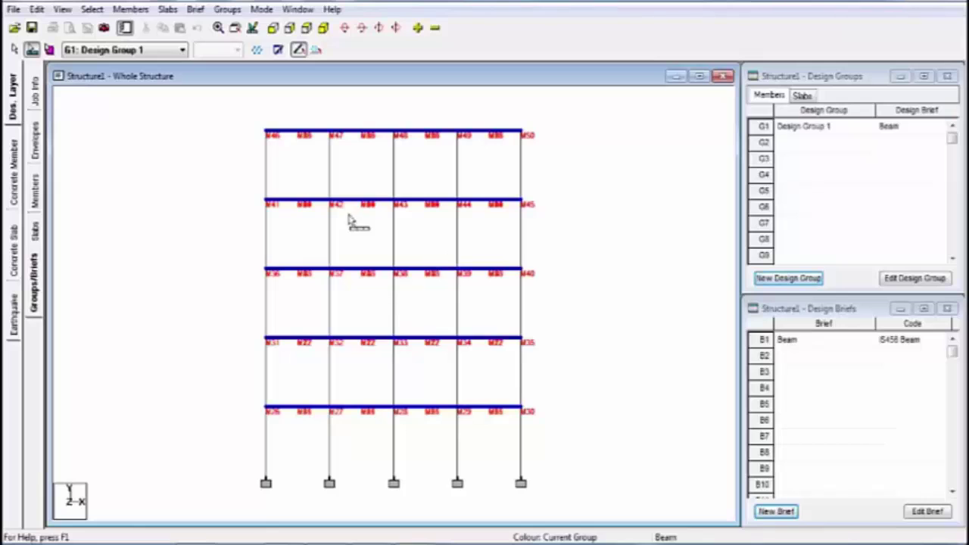
# Run the concrete member design for members M1 to M50 of Design Group 1
pyautogui.click(323, 28)
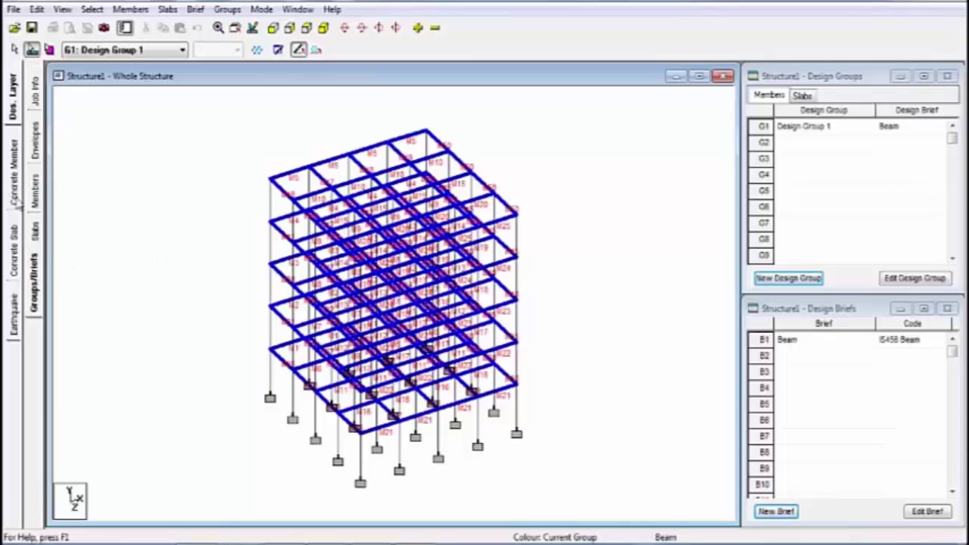
pyautogui.click(15, 198)
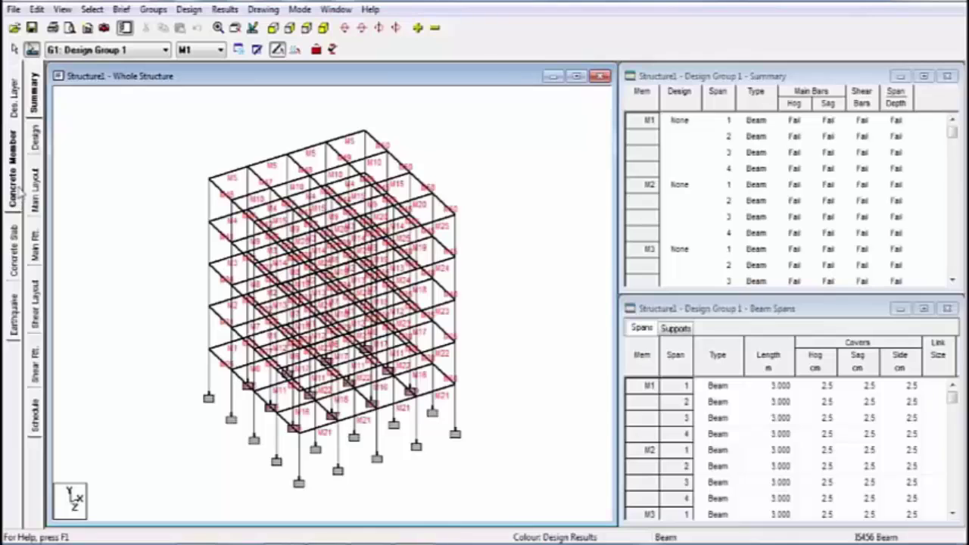
pyautogui.click(34, 138)
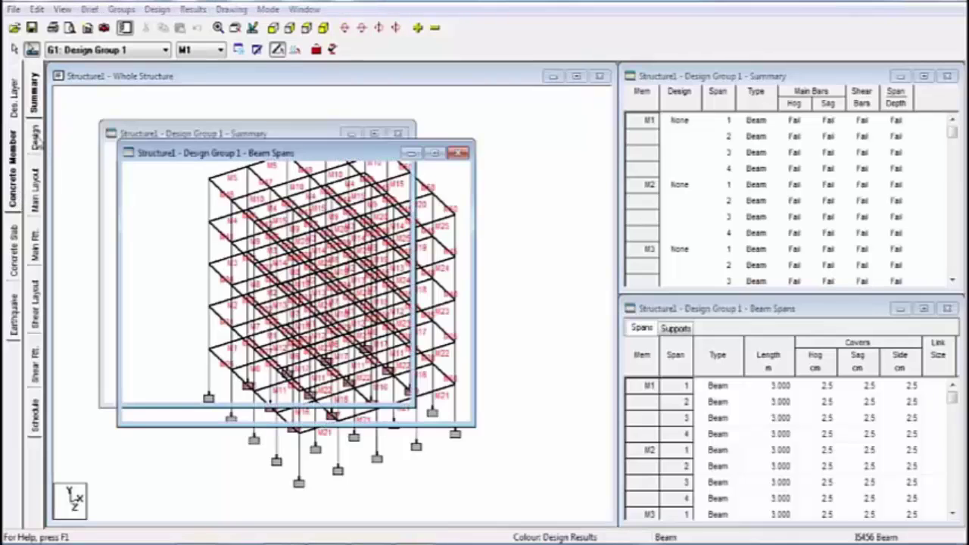
pyautogui.moveTo(496, 147); pyautogui.dragTo(329, 115)
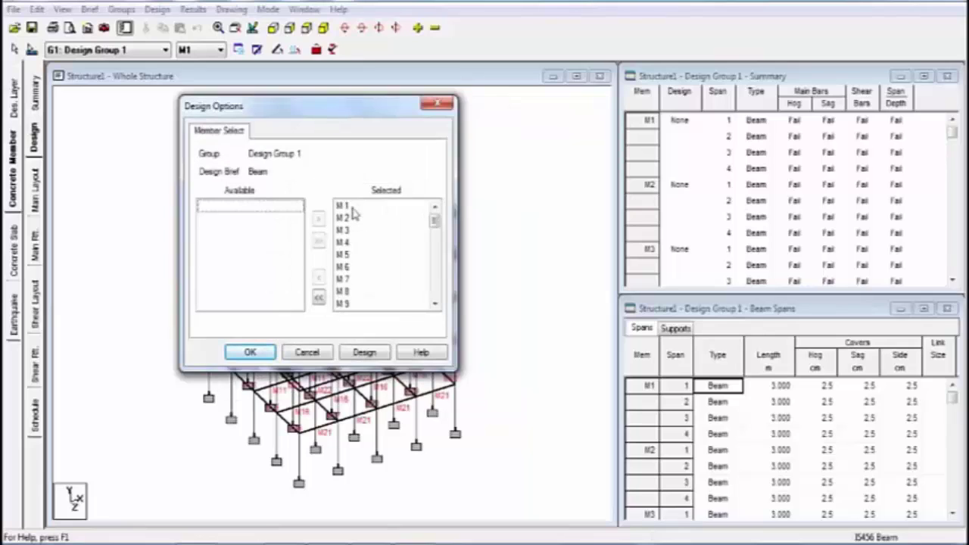
pyautogui.moveTo(345, 206); pyautogui.dragTo(345, 334)
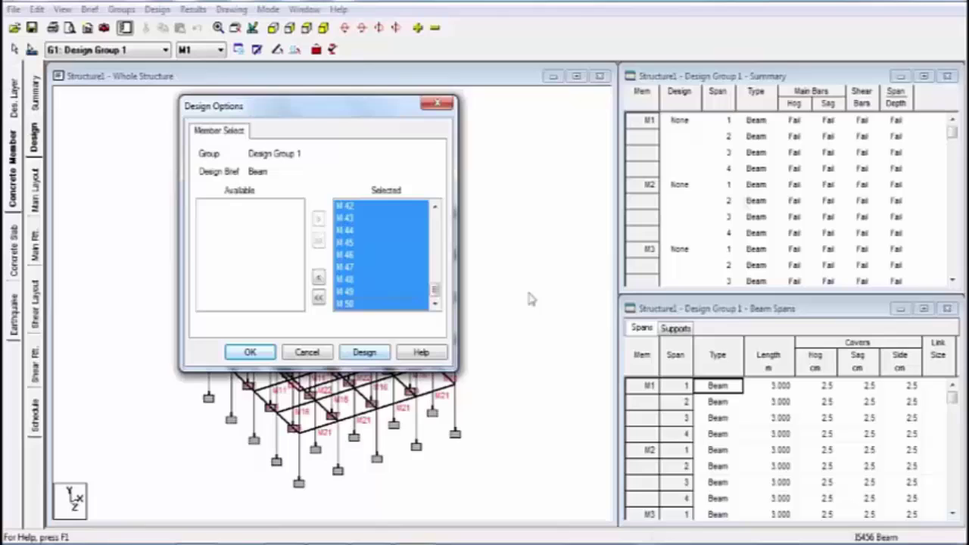
pyautogui.click(621, 47)
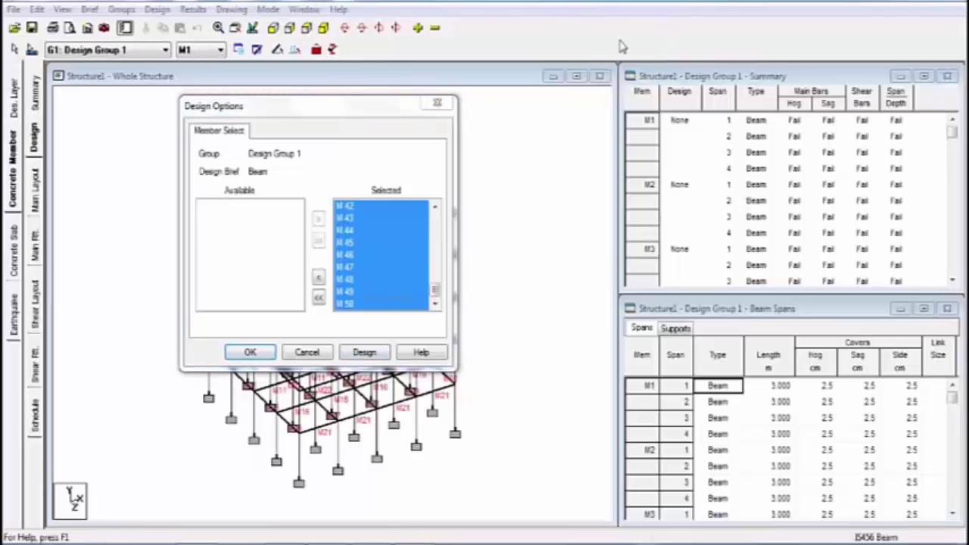
pyautogui.click(364, 353)
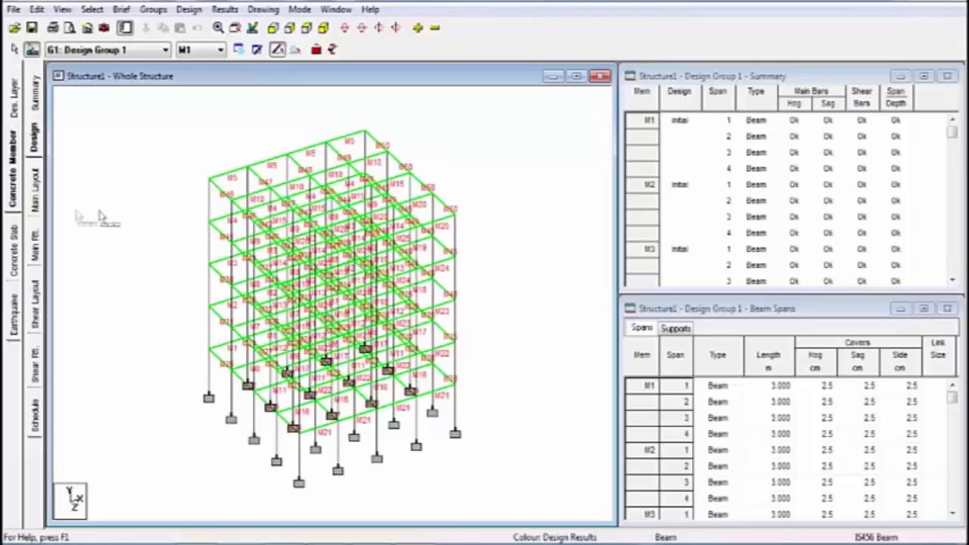
# Examine the main reinforcement layout of member M1, setting the cross-section location to 2 m and 3 m along the beam
pyautogui.click(35, 189)
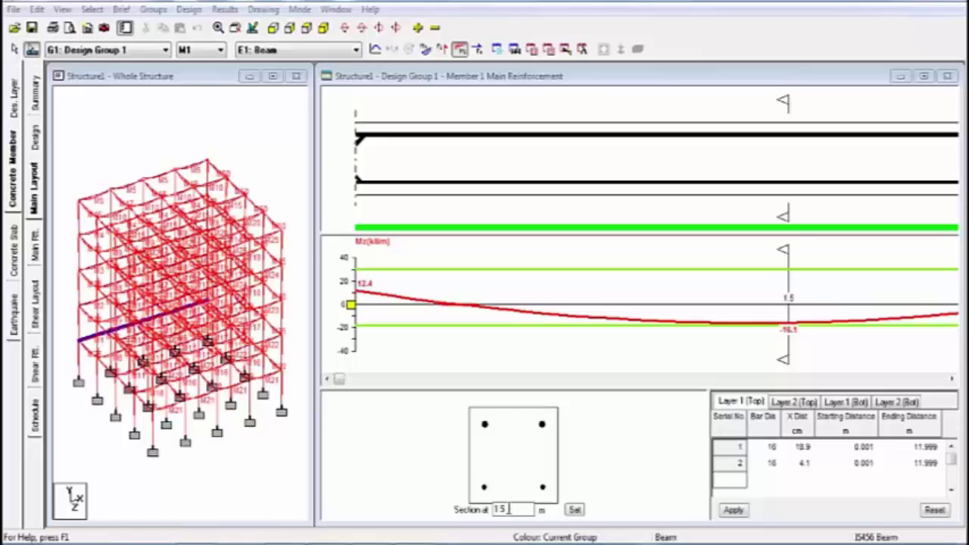
pyautogui.doubleClick(498, 510)
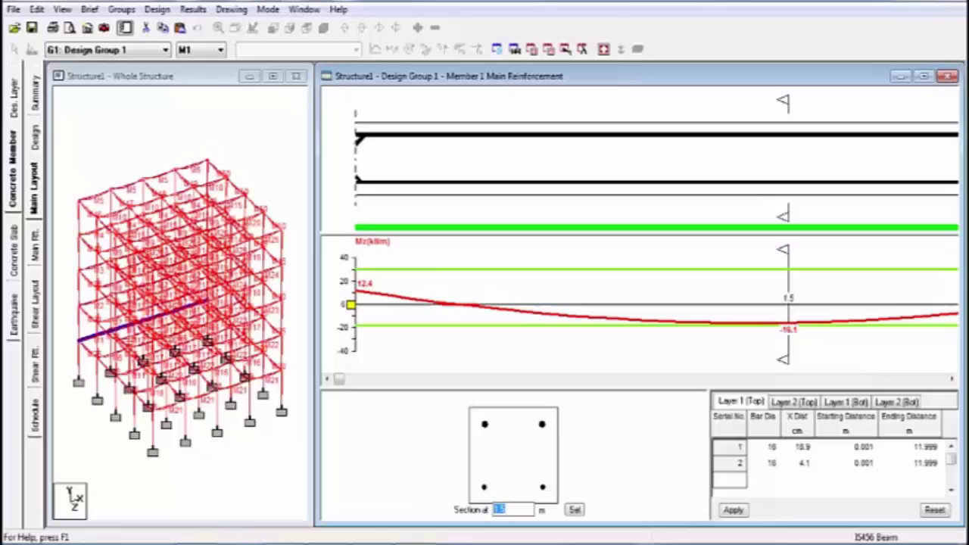
pyautogui.write('2')
pyautogui.press('Return')
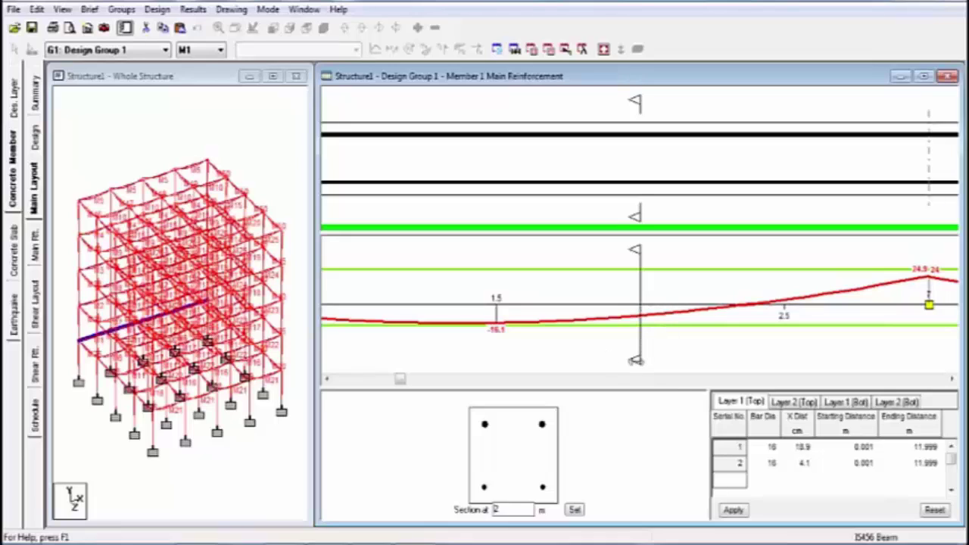
pyautogui.doubleClick(496, 510)
pyautogui.write('3')
pyautogui.press('Return')
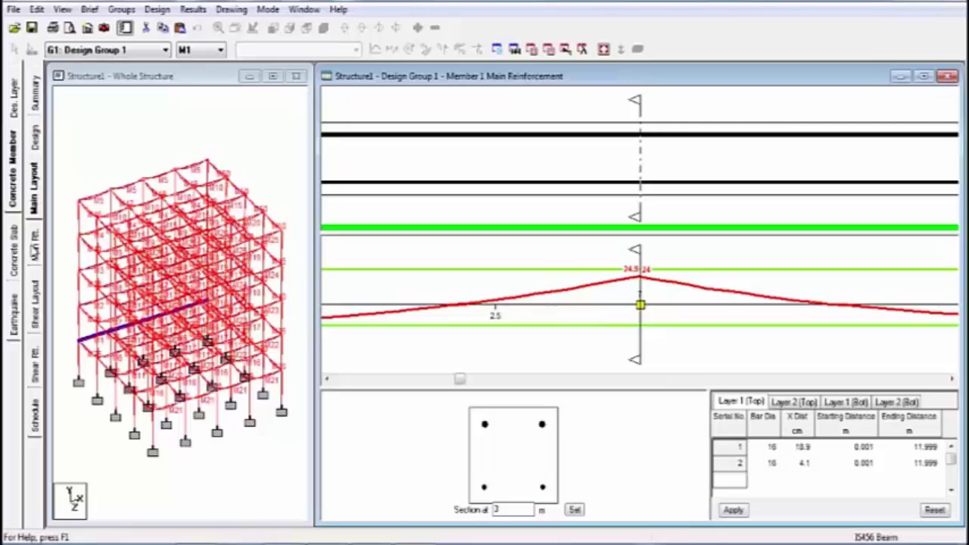
# Show the main reinforcement results for top-floor beam M5 and examine the support types and widths of the beams
pyautogui.click(35, 250)
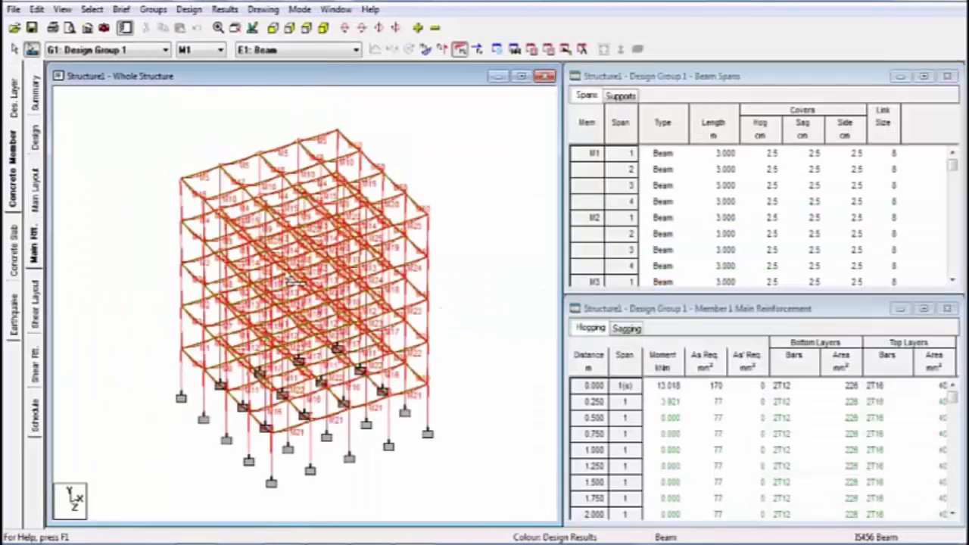
pyautogui.click(237, 163)
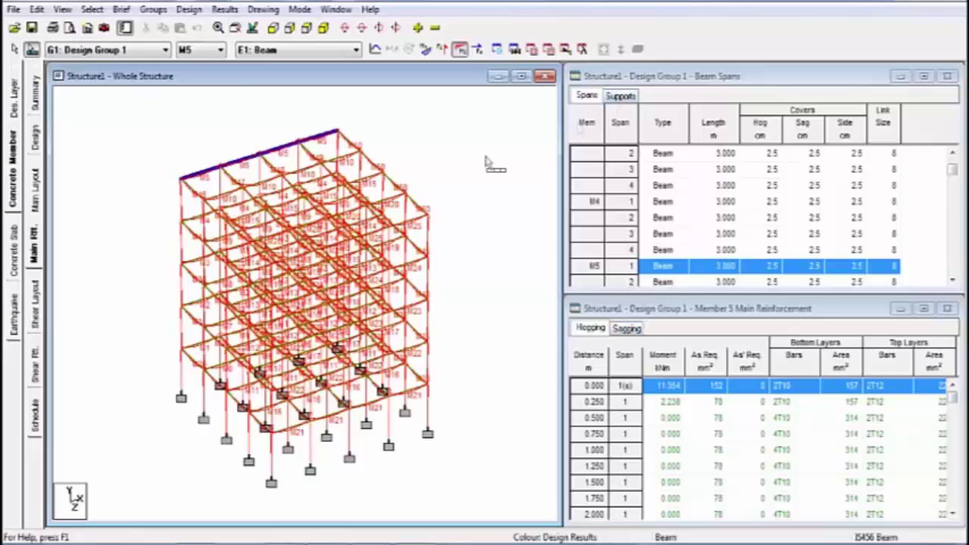
pyautogui.click(622, 96)
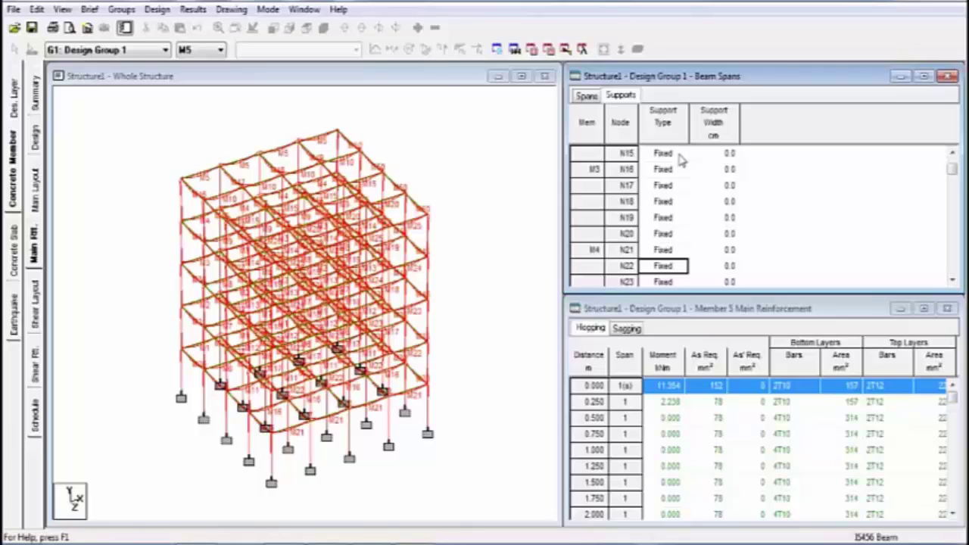
pyautogui.scroll(-7, 679, 159)
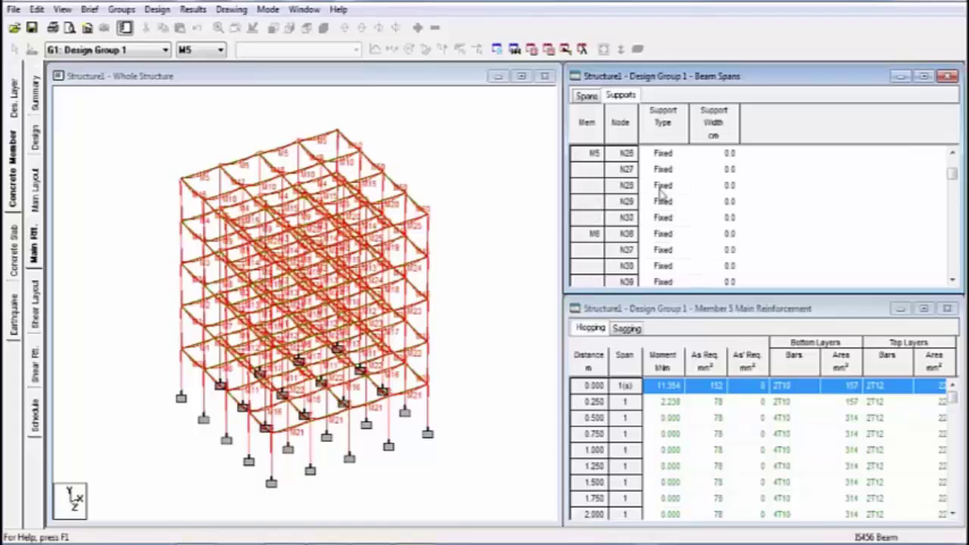
pyautogui.scroll(-13, 660, 209)
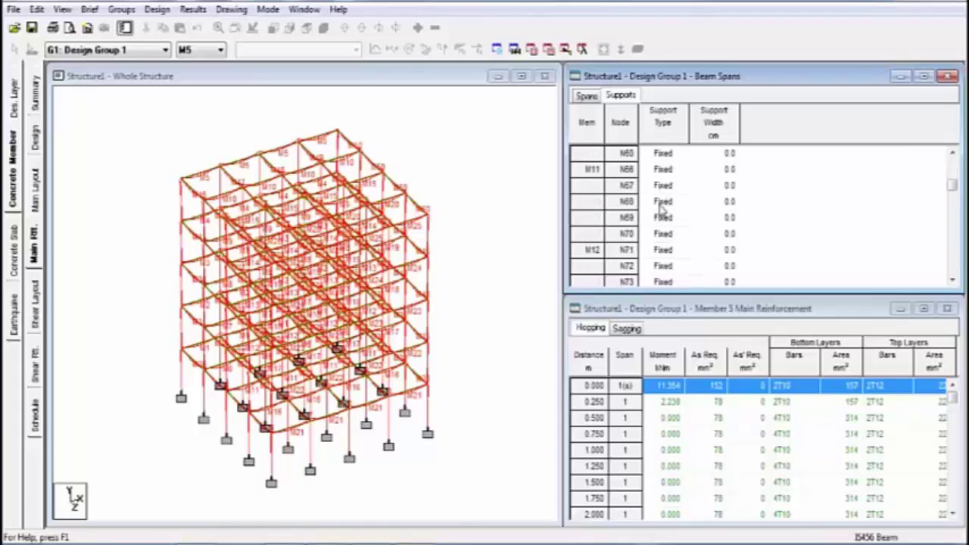
pyautogui.scroll(-1, 661, 212)
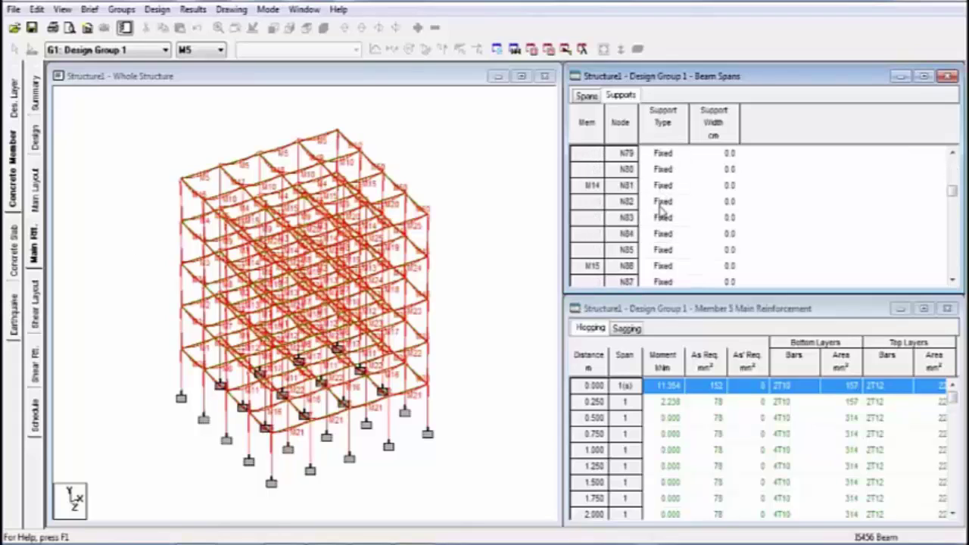
# Examine the shear reinforcement layout of member M5 with the cross-section location set to 3 m
pyautogui.click(36, 321)
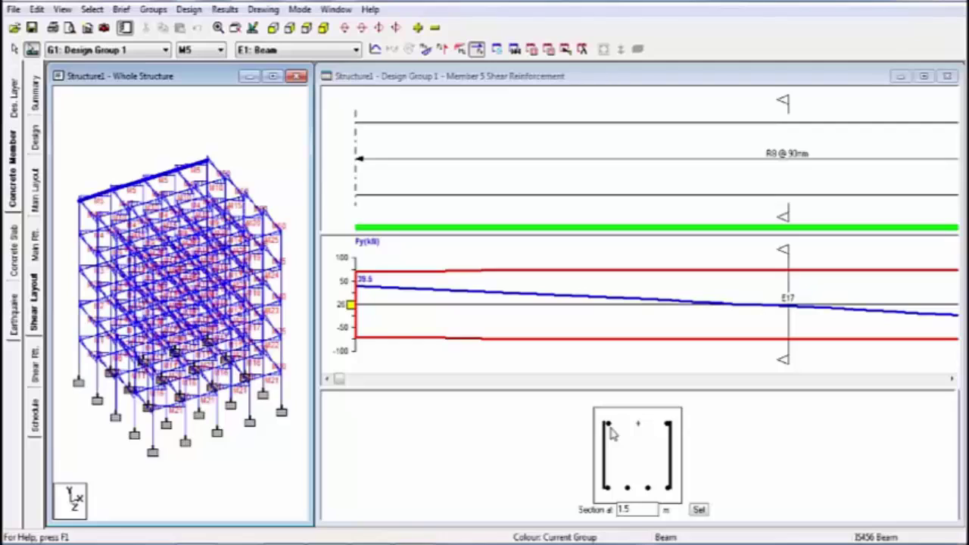
pyautogui.moveTo(611, 430)
pyautogui.click(636, 510)
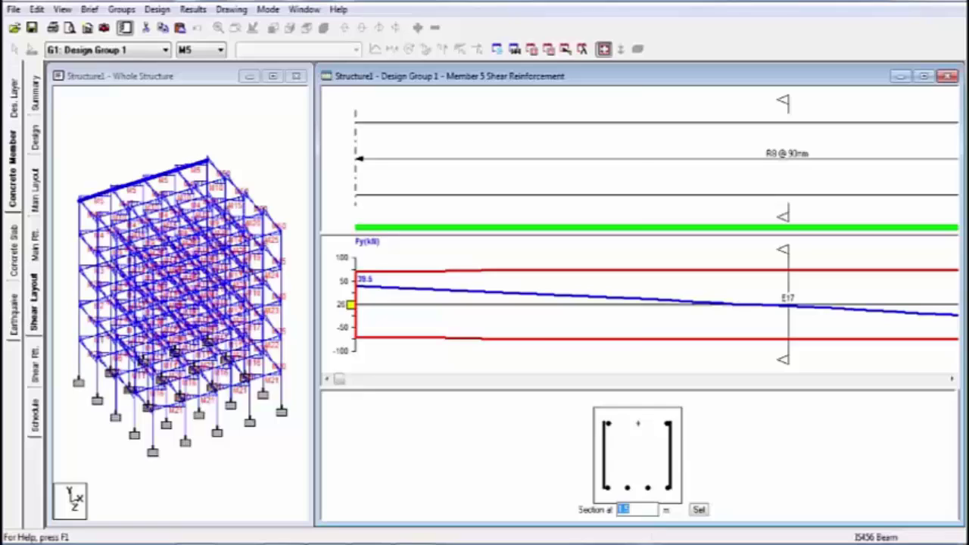
pyautogui.write('3')
pyautogui.press('Return')
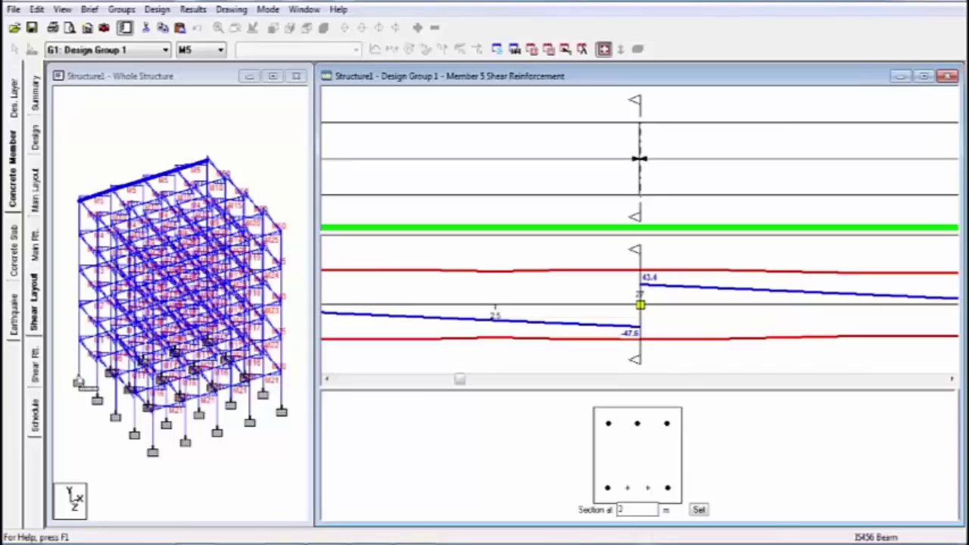
# Open the shear reinforcement results for member M5
pyautogui.click(35, 368)
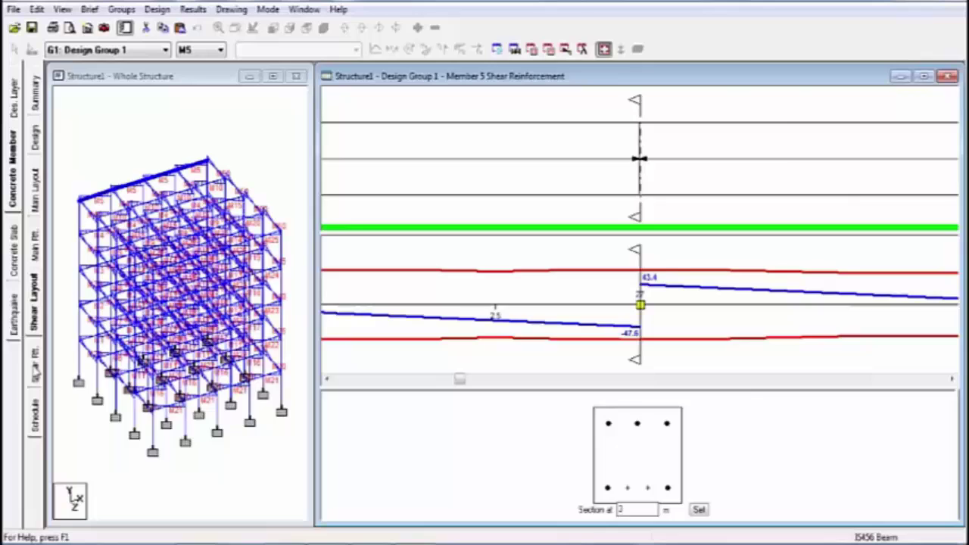